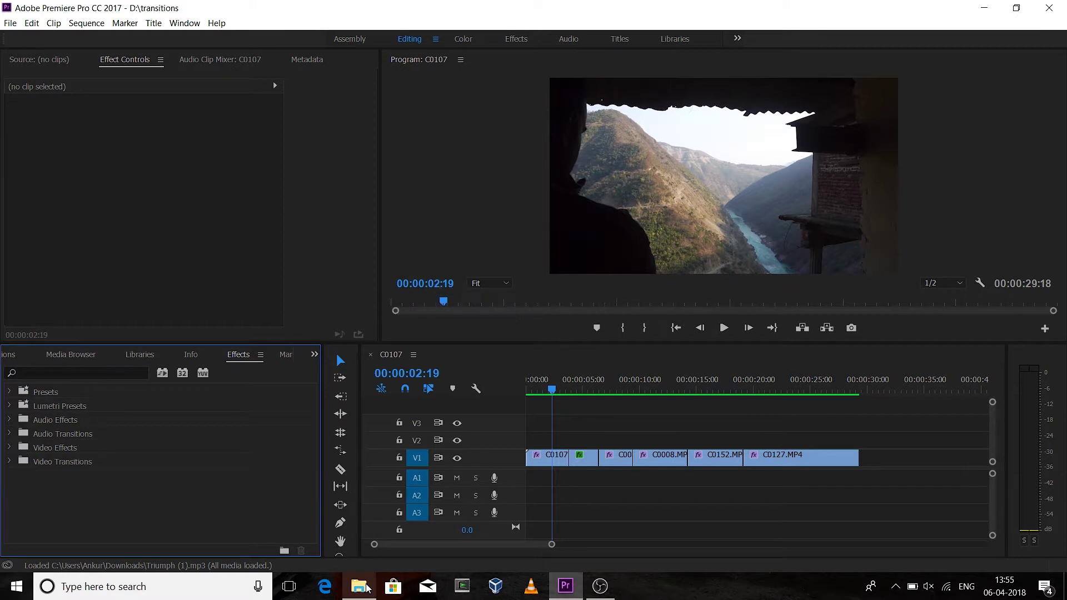
Step: Extract the transitions preset archive into a Smooth Transitions Preset Pack folder and open that folder
click(361, 586)
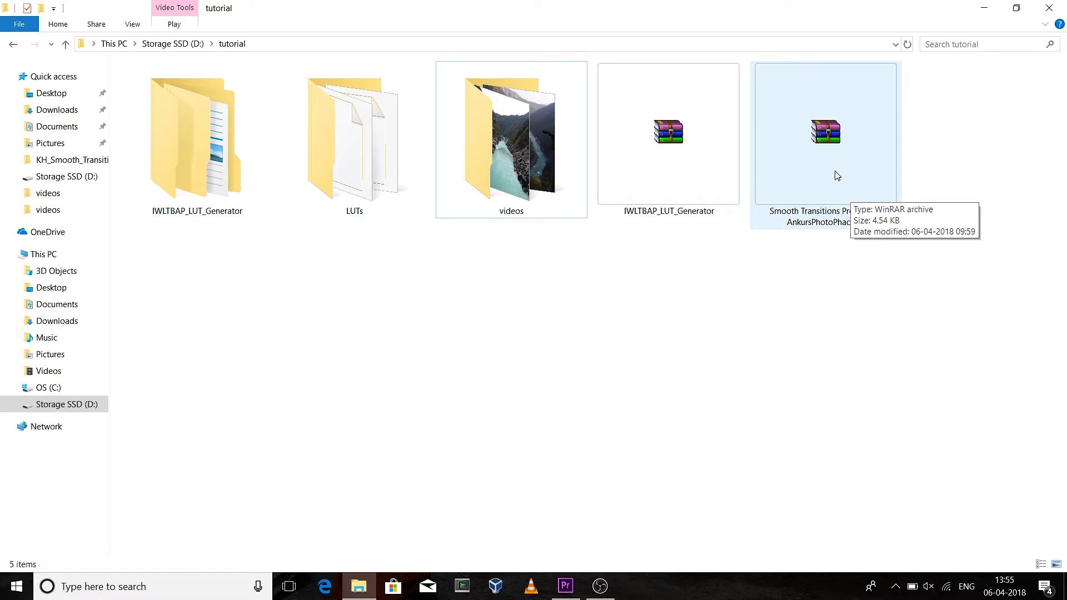
double_click(853, 229)
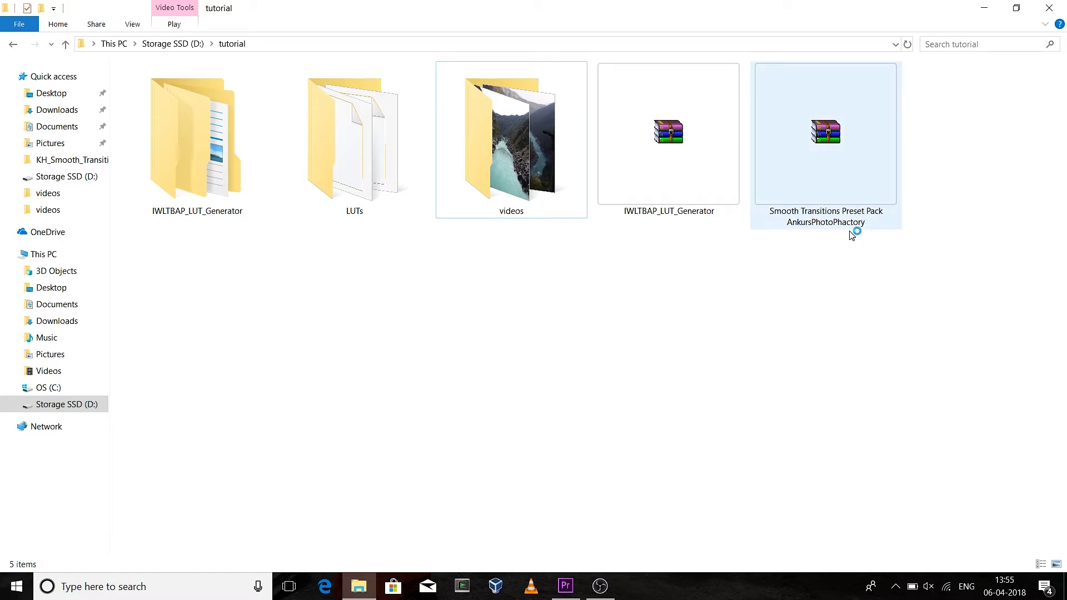
click(828, 165)
right_click(825, 163)
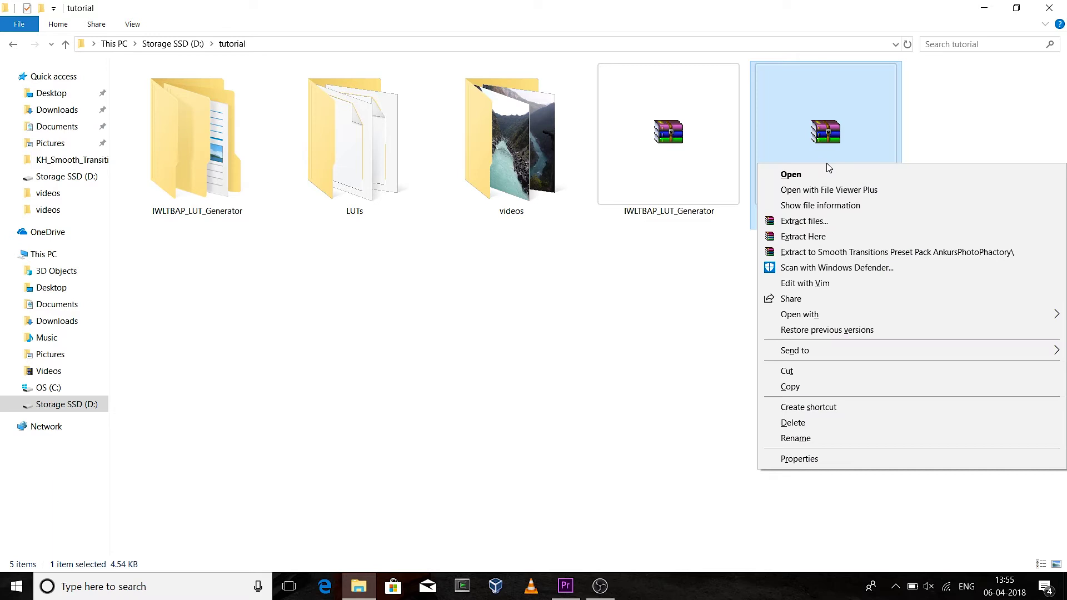
click(820, 222)
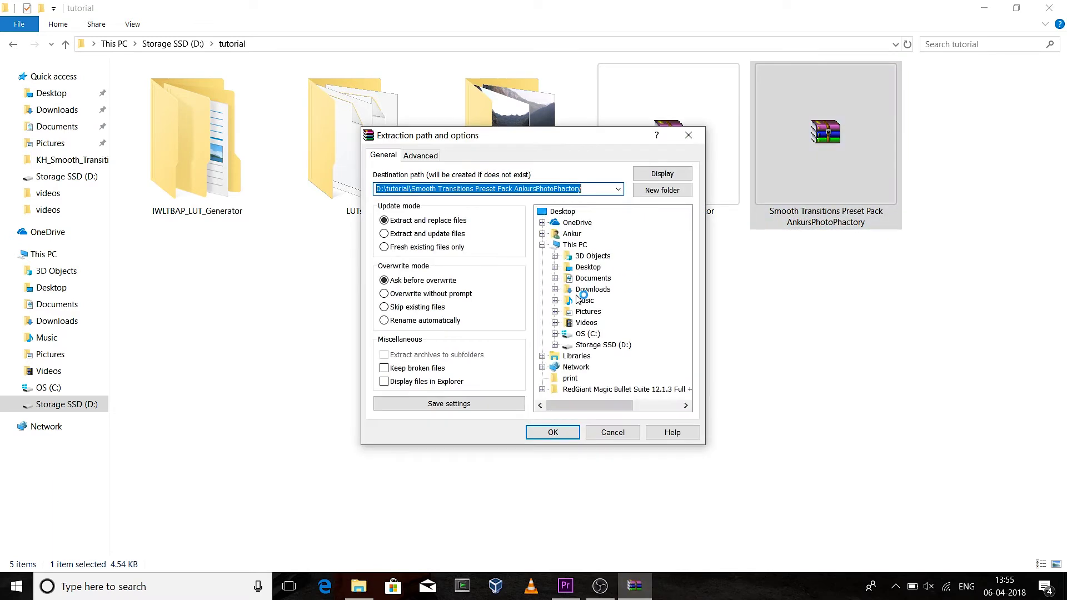
click(554, 432)
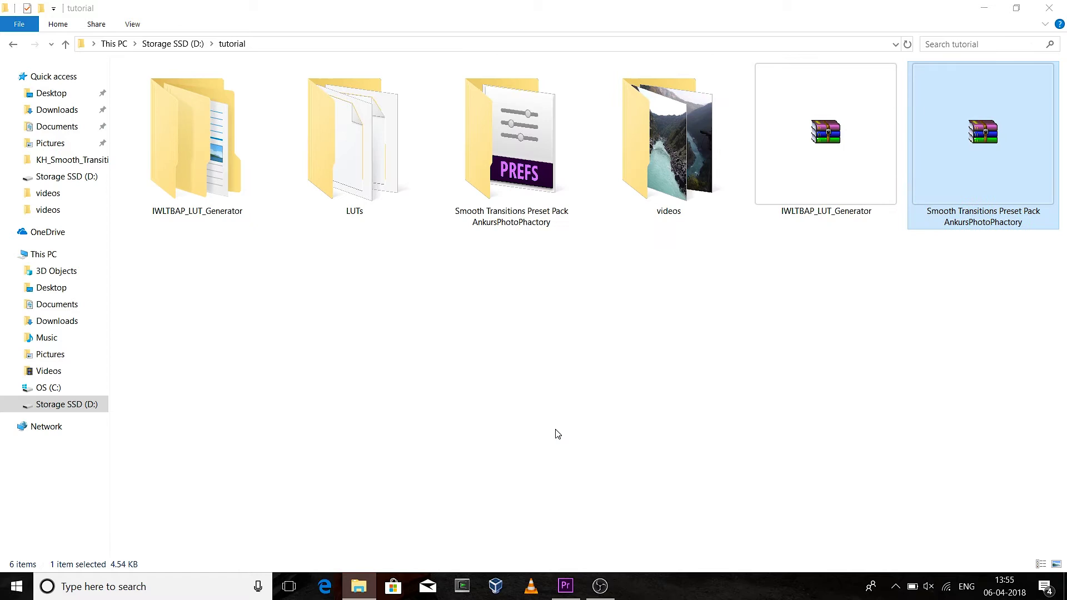
double_click(529, 174)
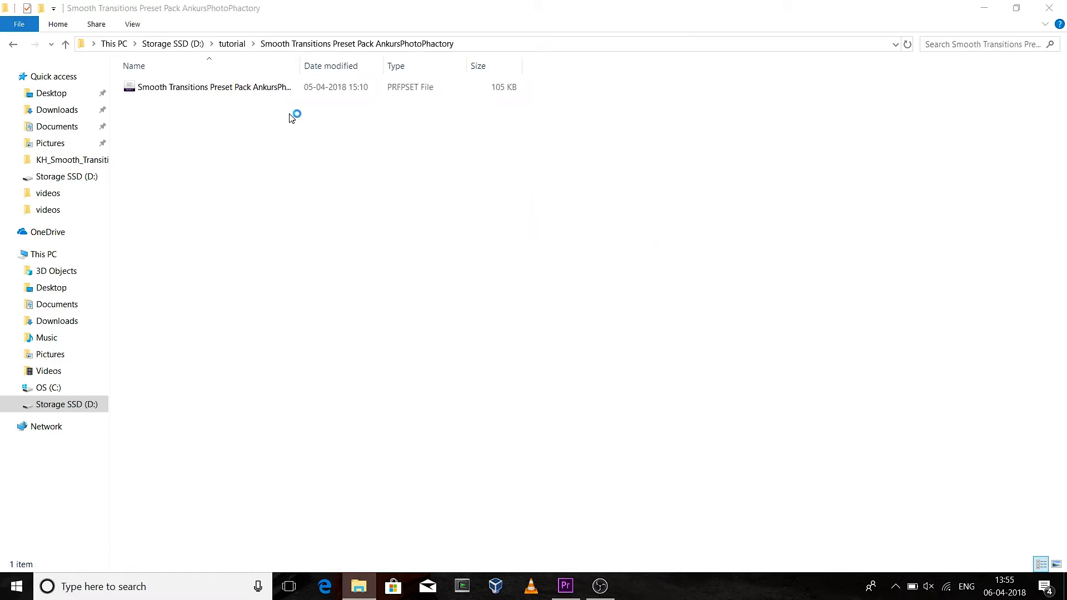
Step: Import the Smooth Transitions PRFPSET file into the Effects panel Presets and expand Presets
click(566, 586)
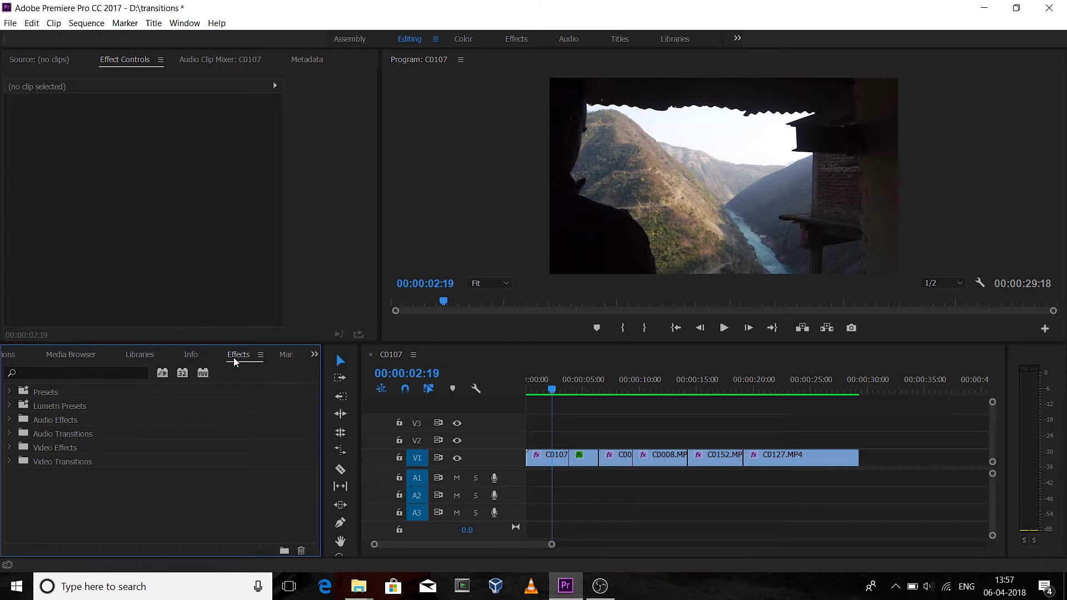
click(48, 394)
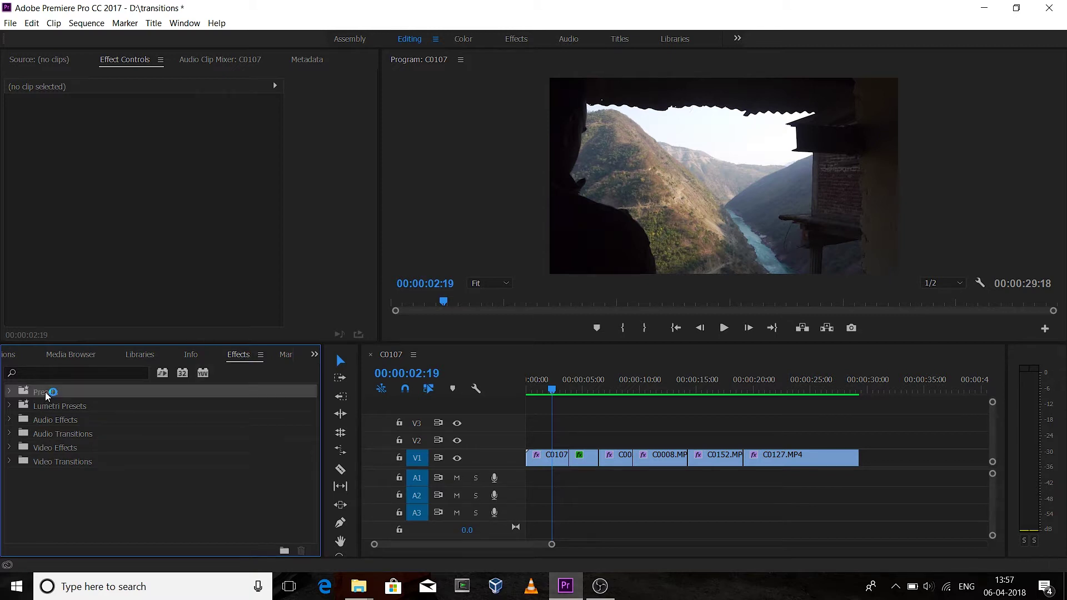
right_click(46, 395)
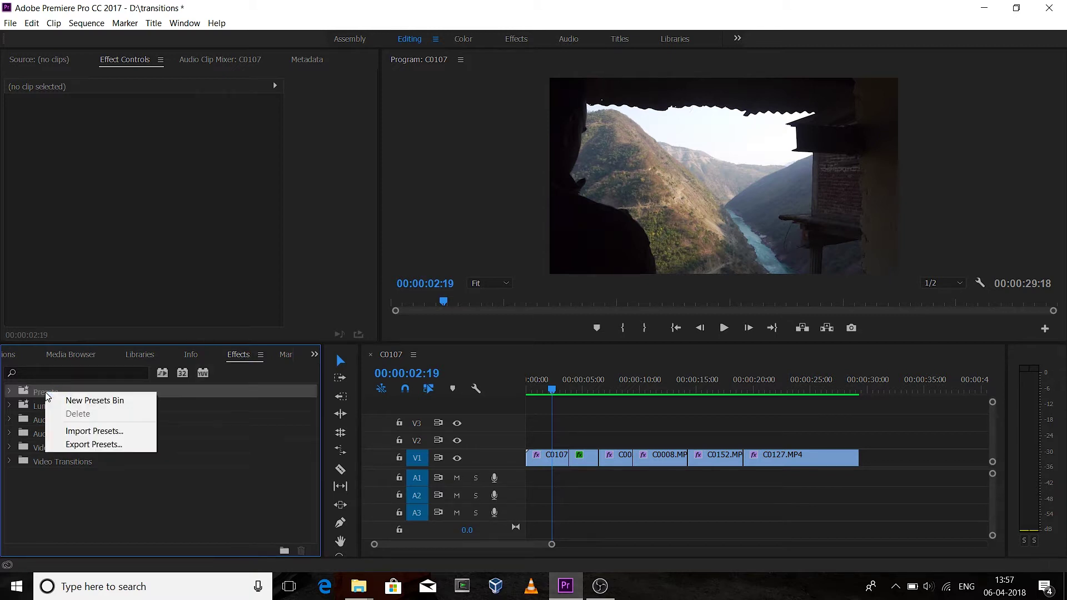
click(85, 433)
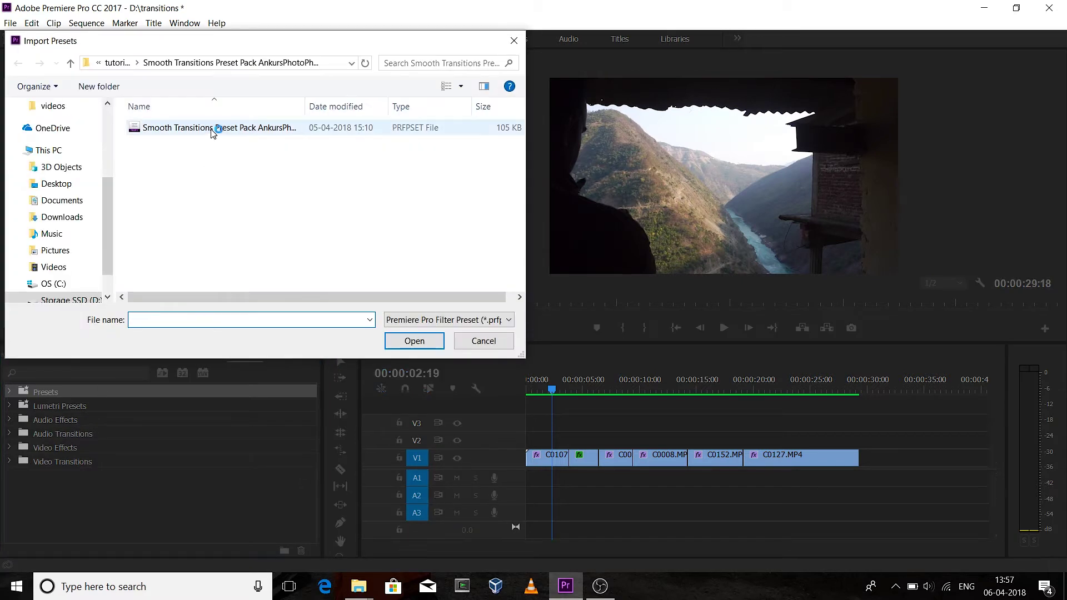
click(211, 130)
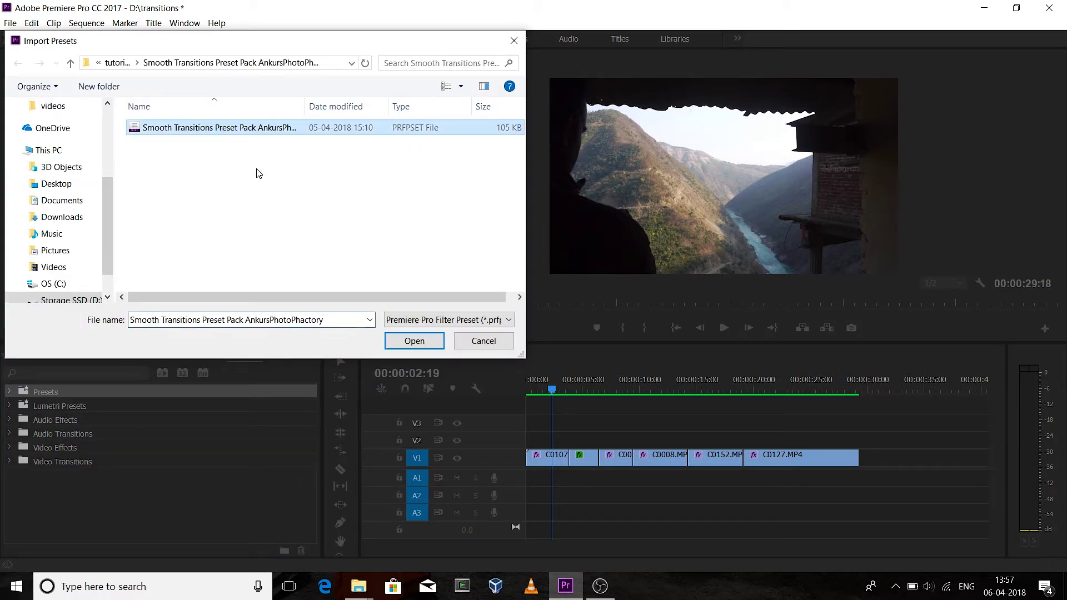
click(416, 344)
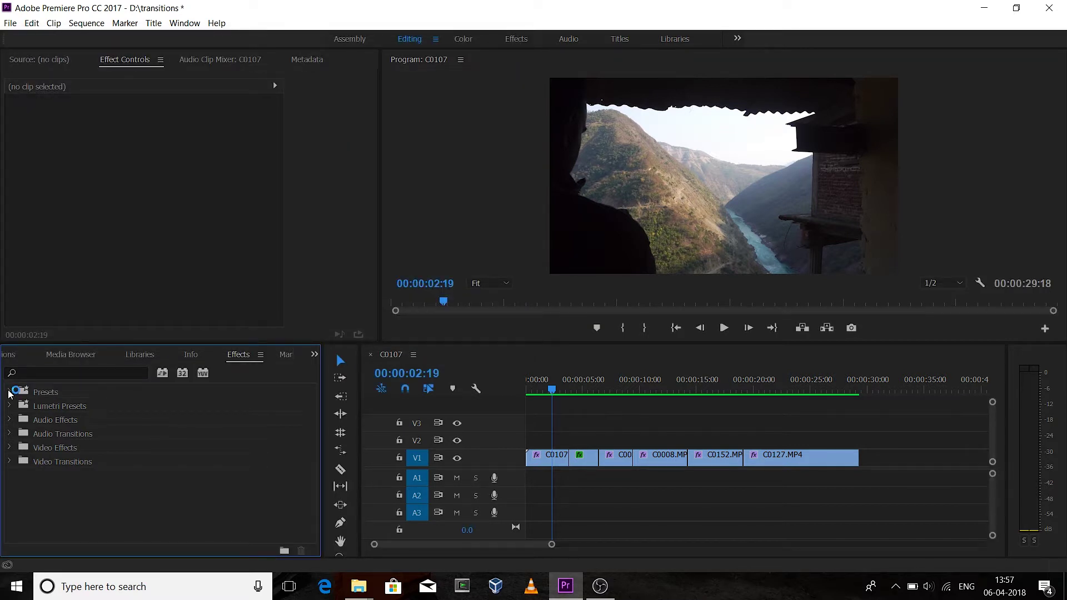
click(11, 392)
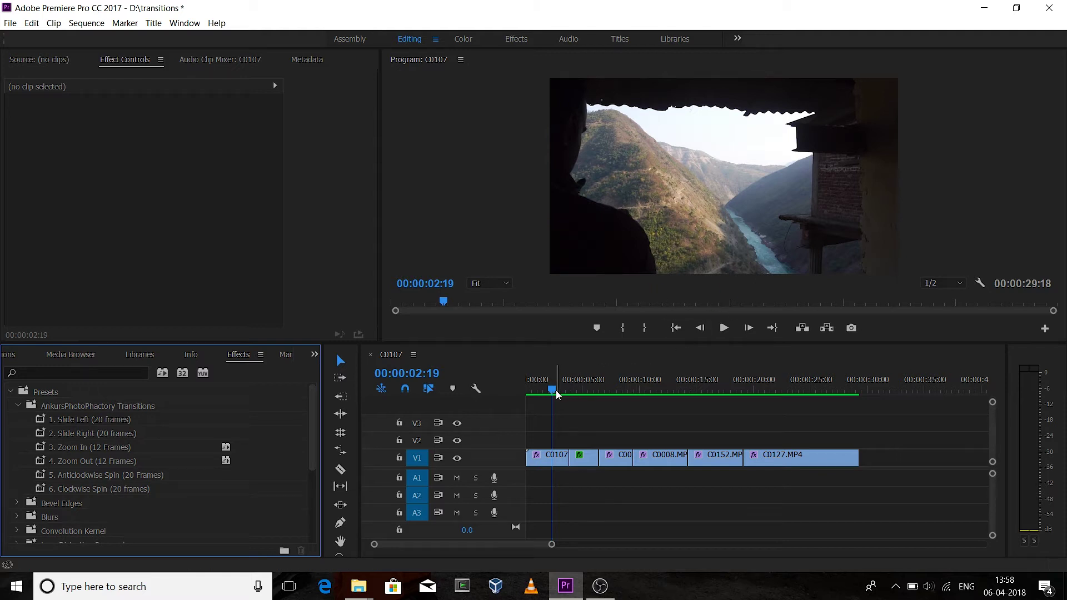
Step: Zoom the timeline in on the first cut and select the Clockwise Spin preset
drag(557, 395, 694, 397)
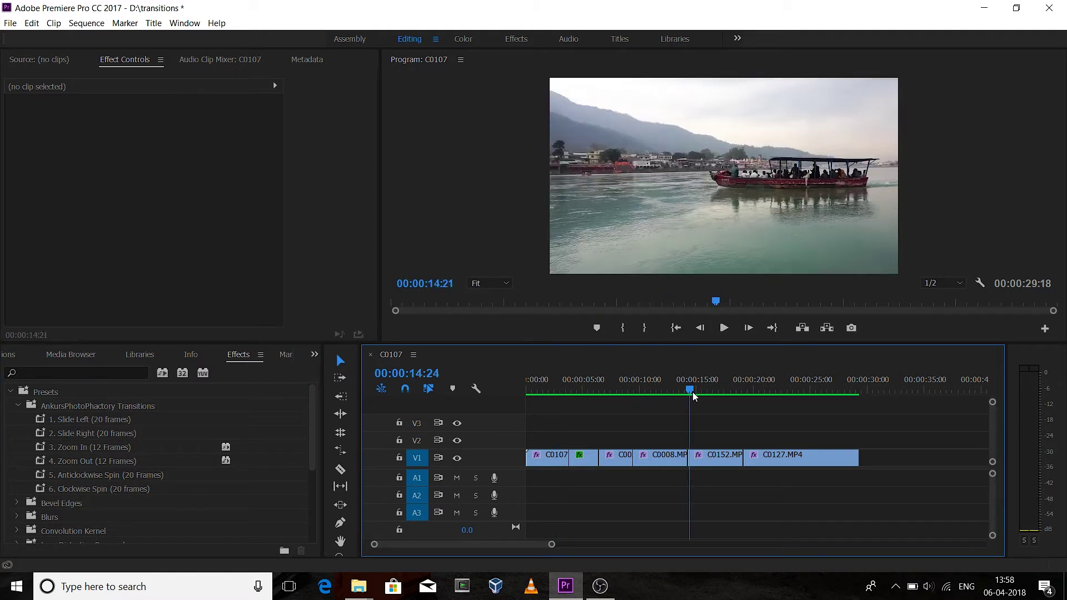
drag(694, 396, 569, 391)
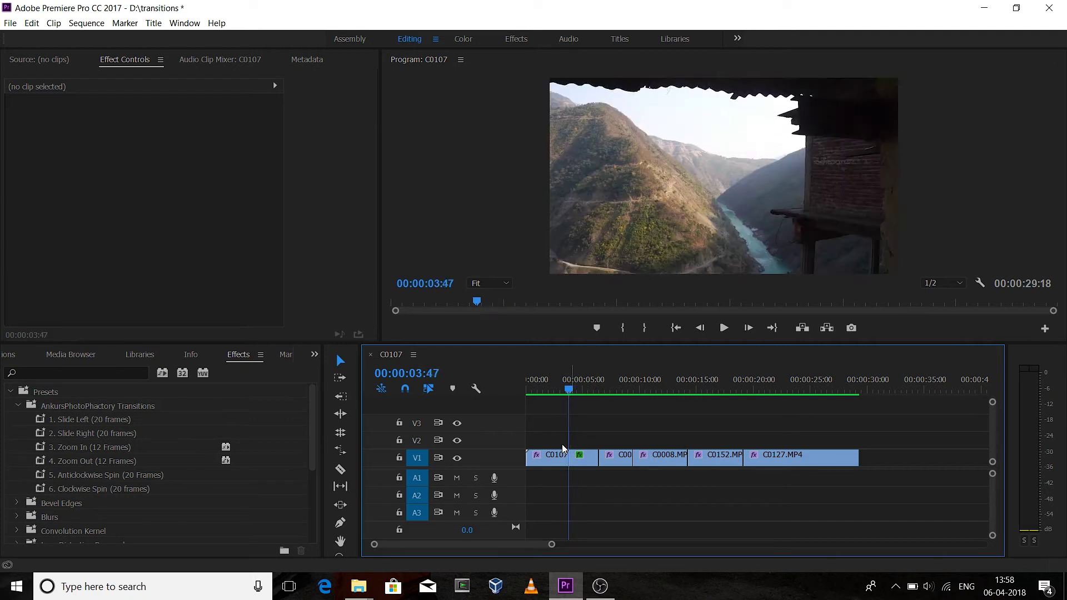
drag(551, 544, 457, 543)
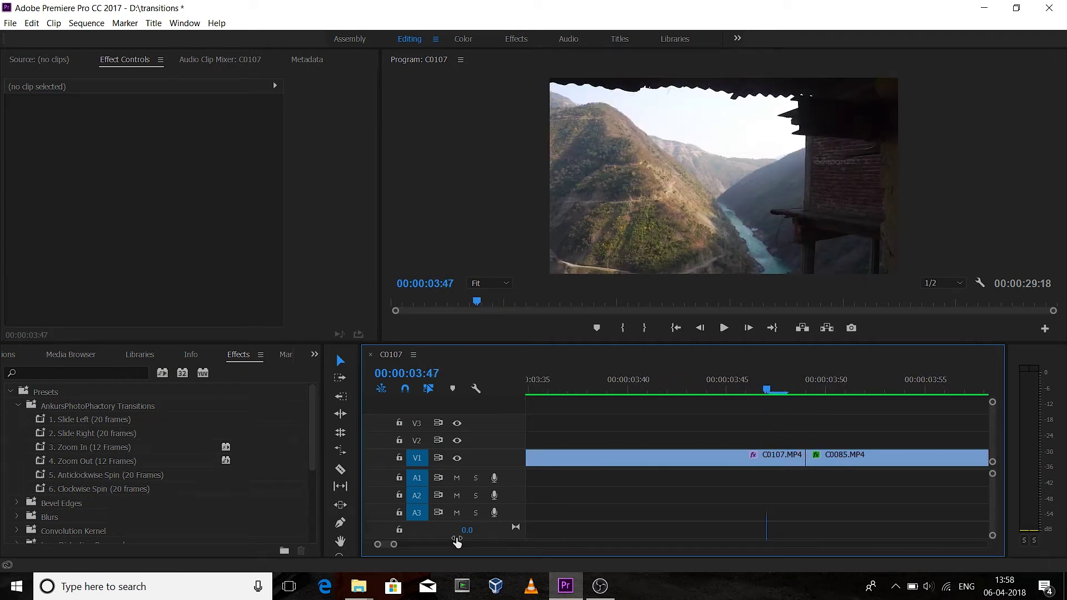
key(Right)
key(Right)
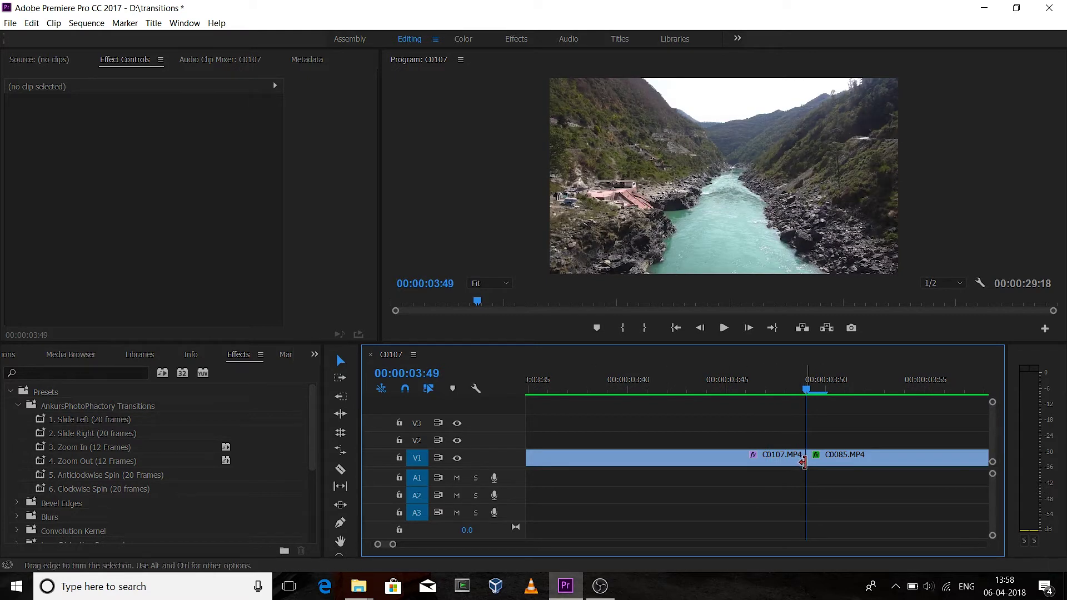
click(98, 493)
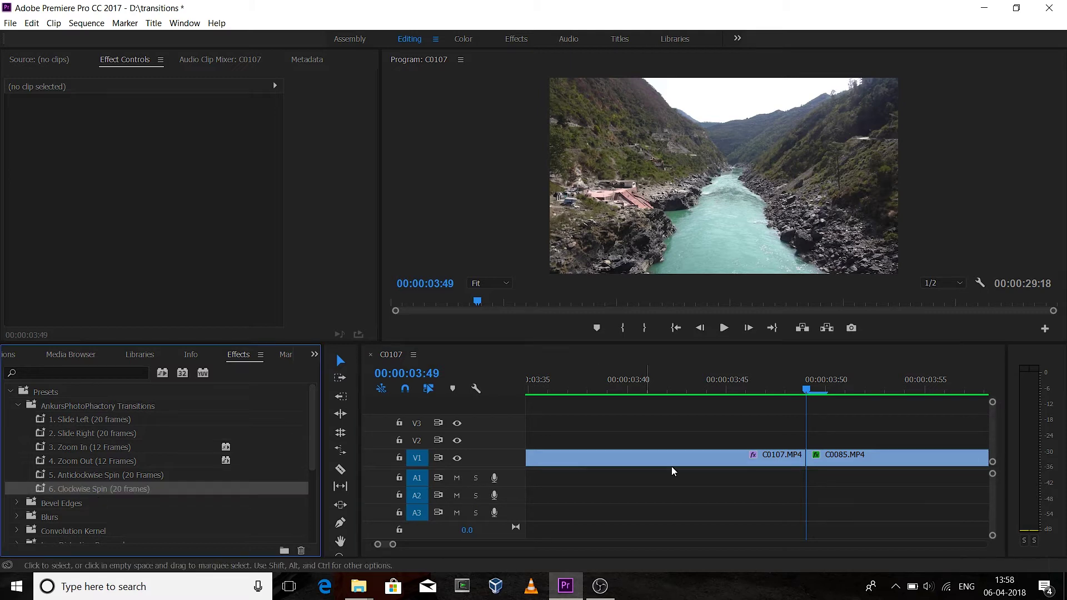
click(814, 363)
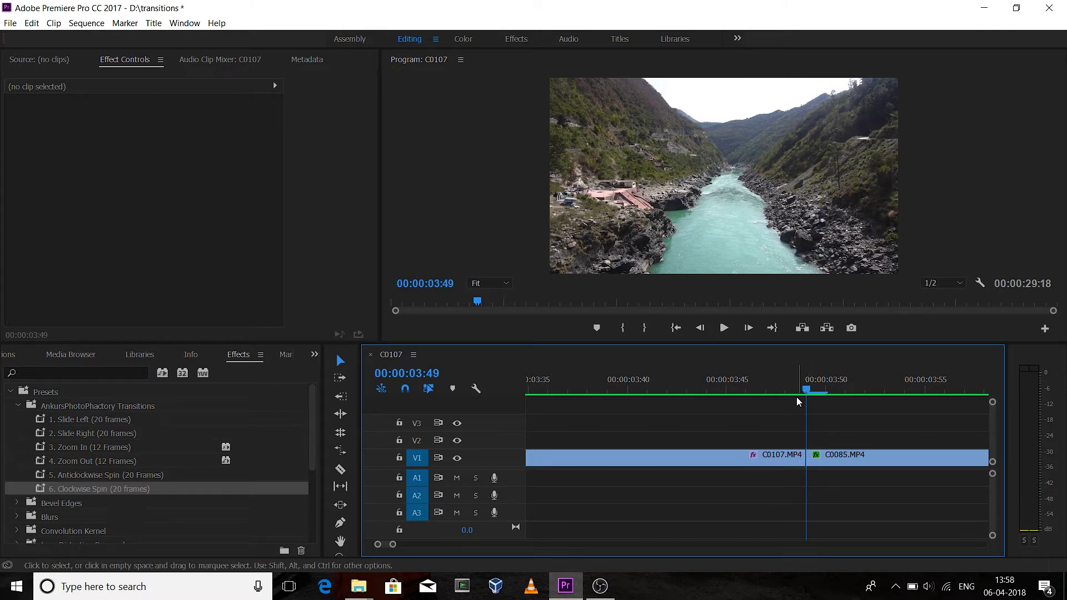
Step: Split C0107 two frames before the cut and C0085 just after it
key(Left)
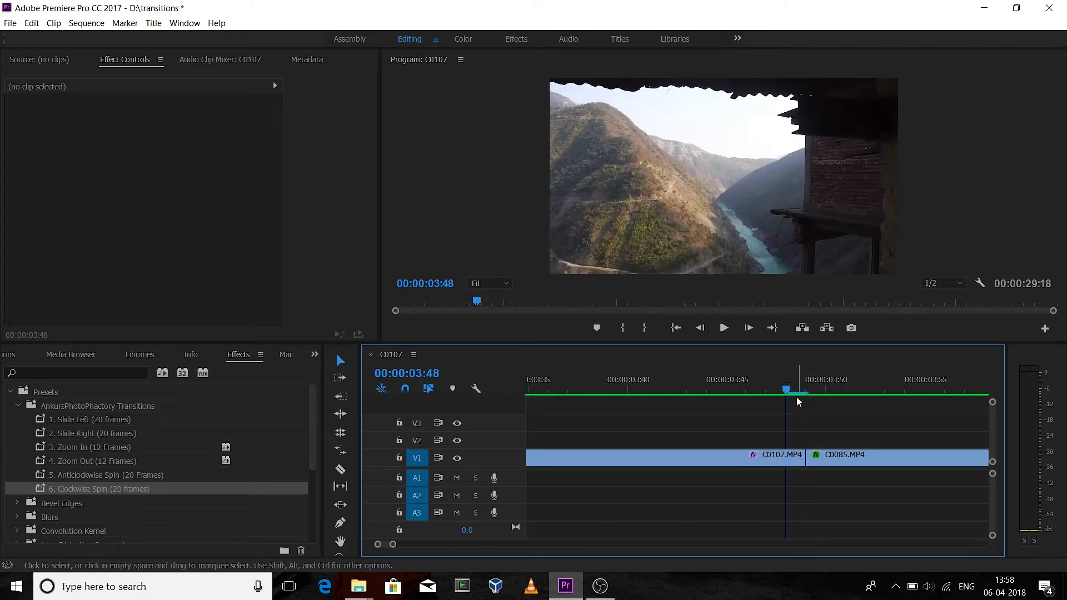
key(Left)
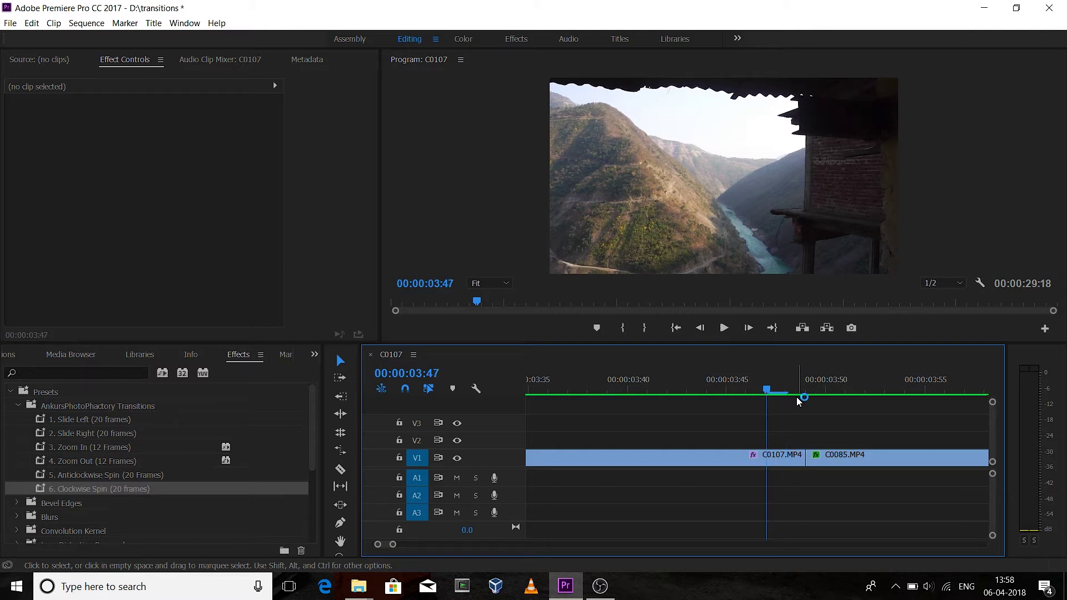
key(ctrl+k)
key(Right)
key(Right)
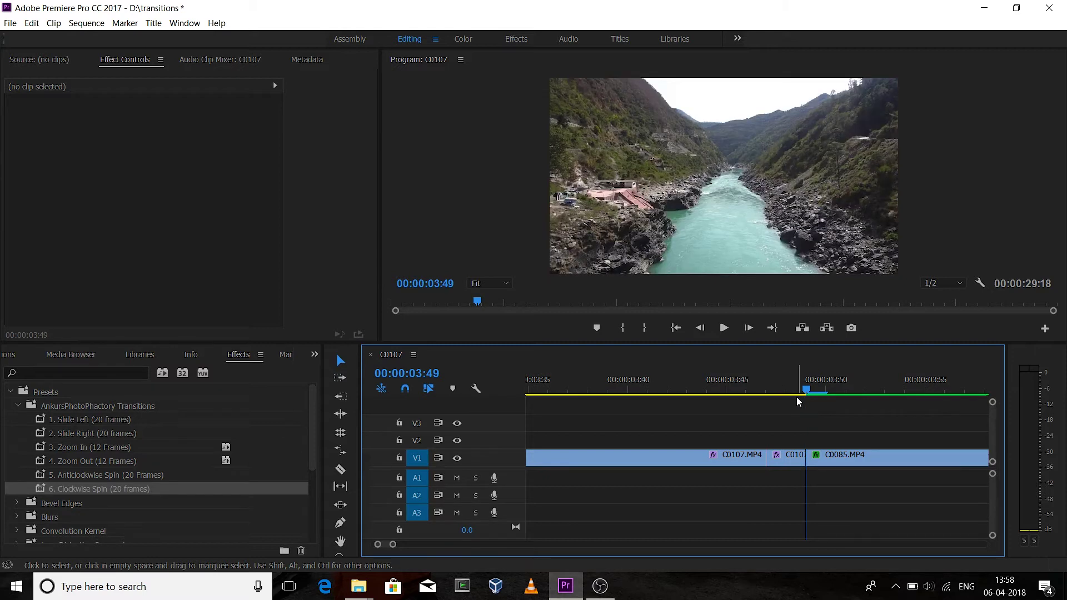
key(Right)
key(Right)
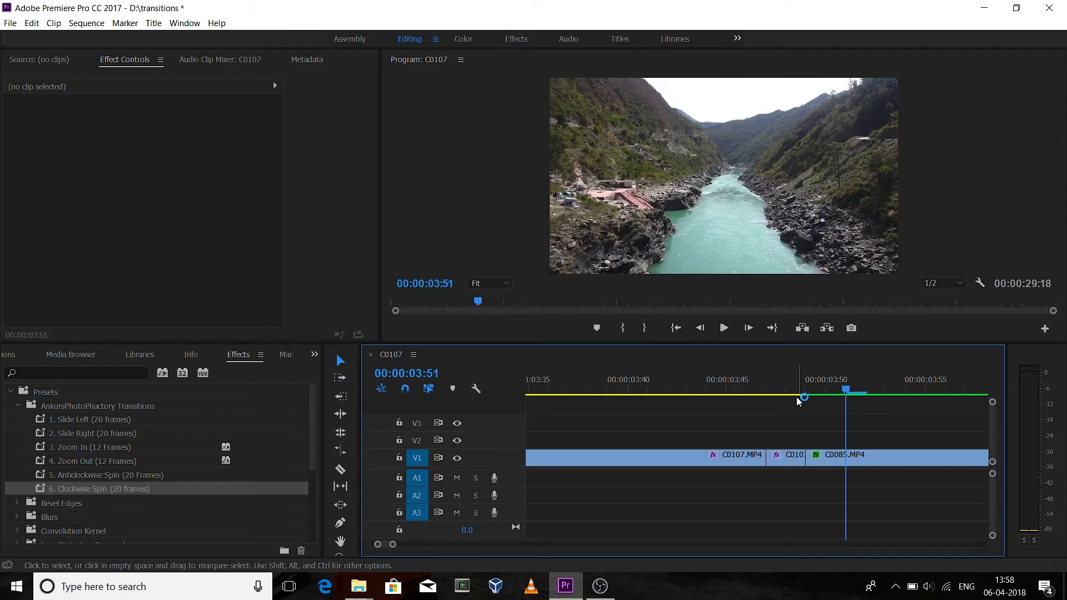
key(ctrl+k)
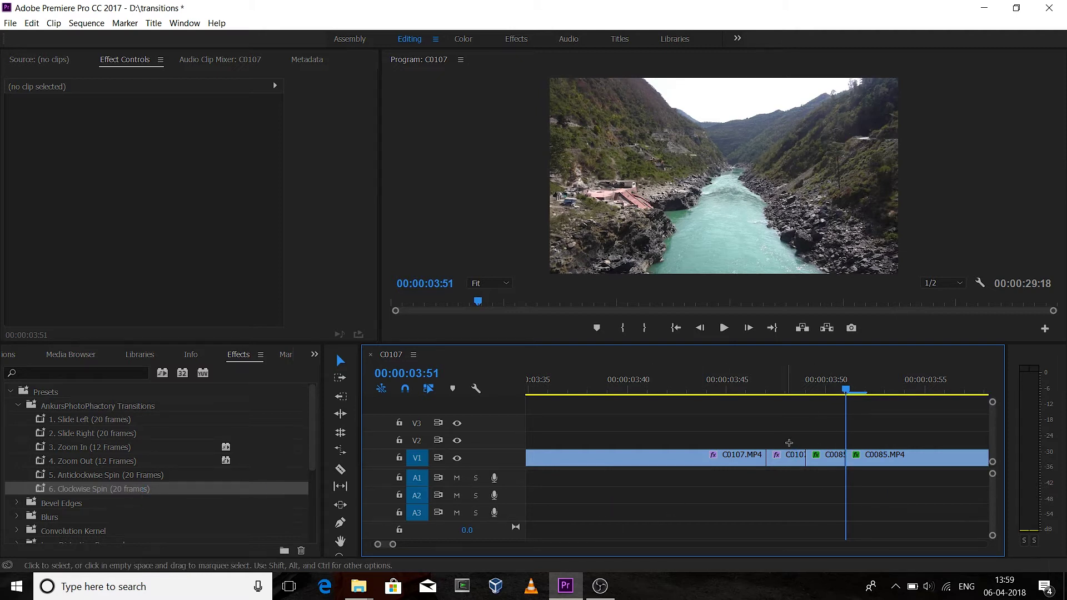
Step: Nest the two short pieces as Nested Sequence 07 and apply Clockwise Spin to it
drag(784, 442, 823, 472)
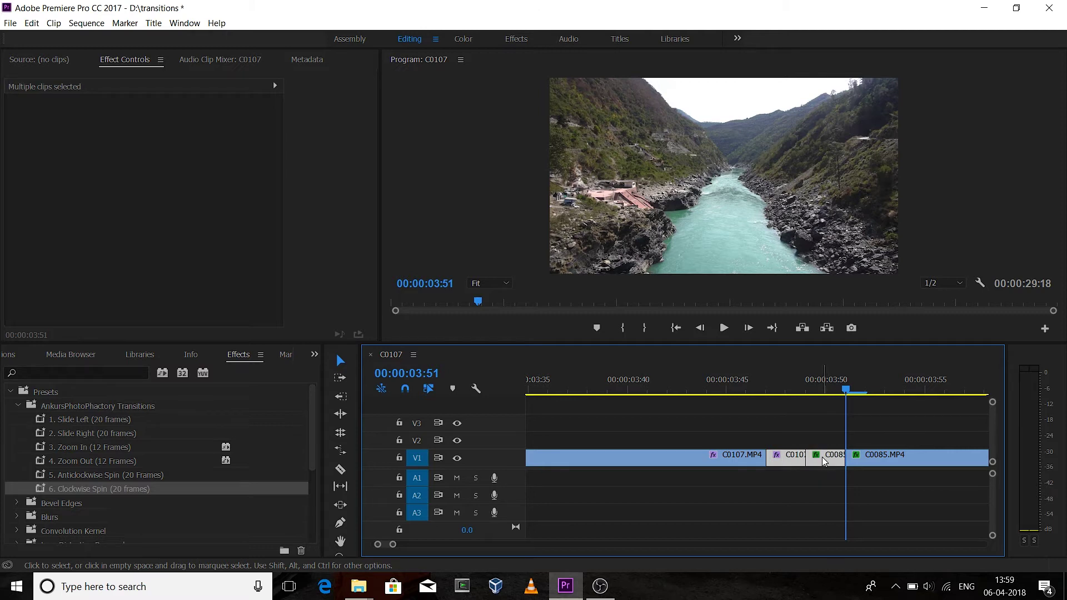
right_click(822, 457)
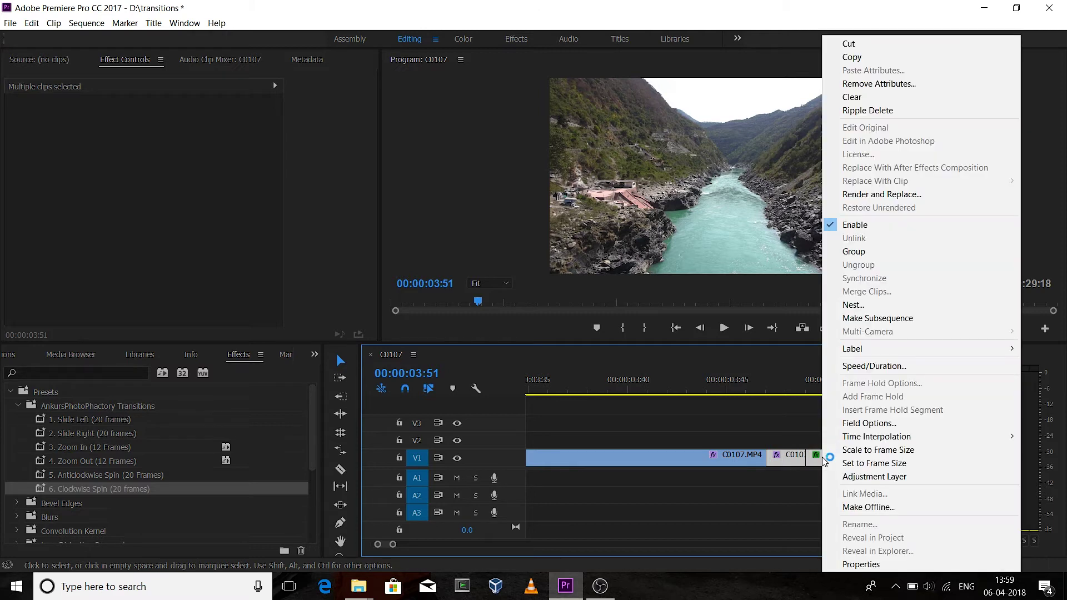
click(850, 305)
click(503, 307)
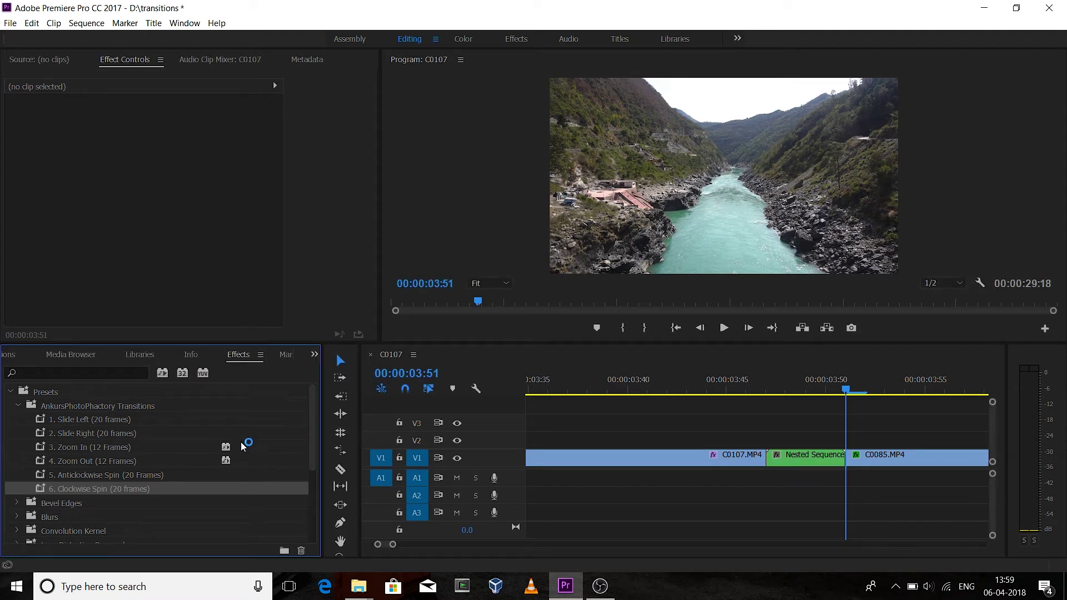
drag(86, 490, 784, 455)
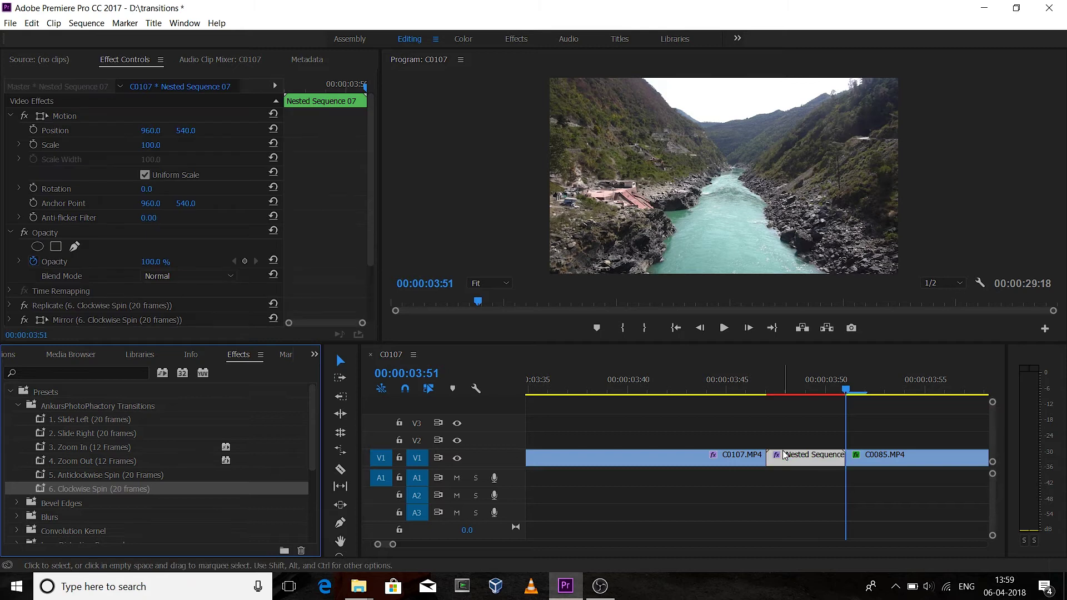
Step: Set In and Out points spanning the Nested Sequence 07 clip
mouse_move(848, 392)
mouse_down()
mouse_move(766, 394)
mouse_move(849, 392)
mouse_up()
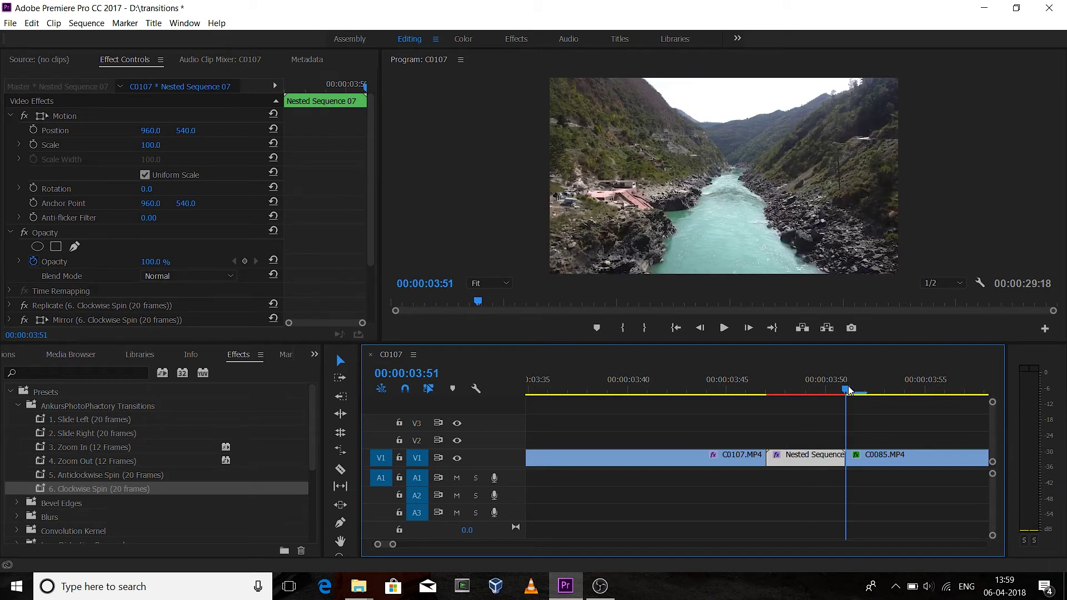
click(624, 328)
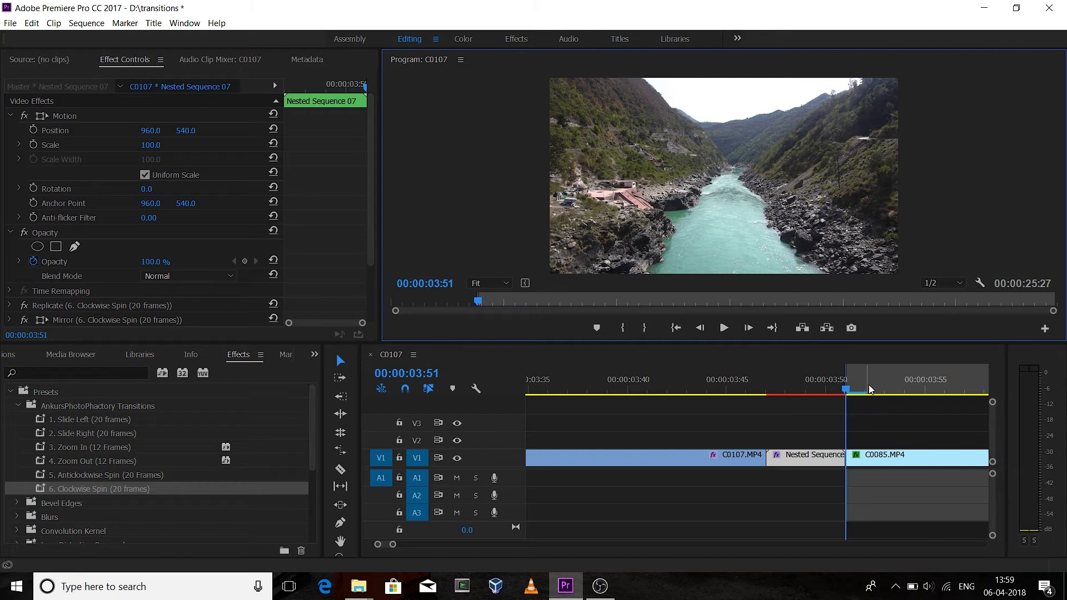
drag(849, 393, 767, 393)
click(618, 327)
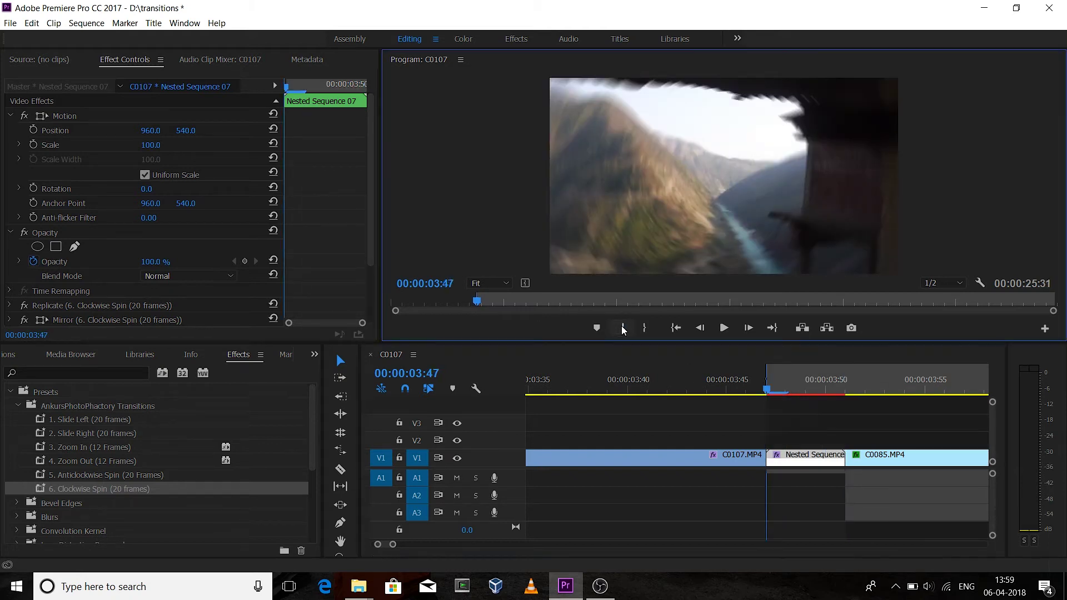
click(647, 328)
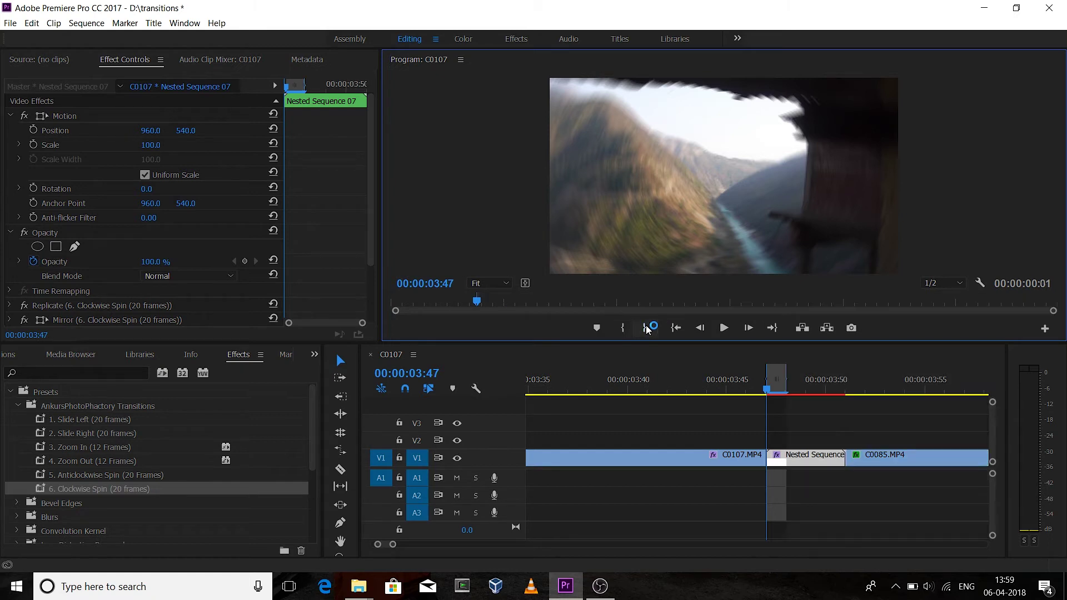
click(846, 392)
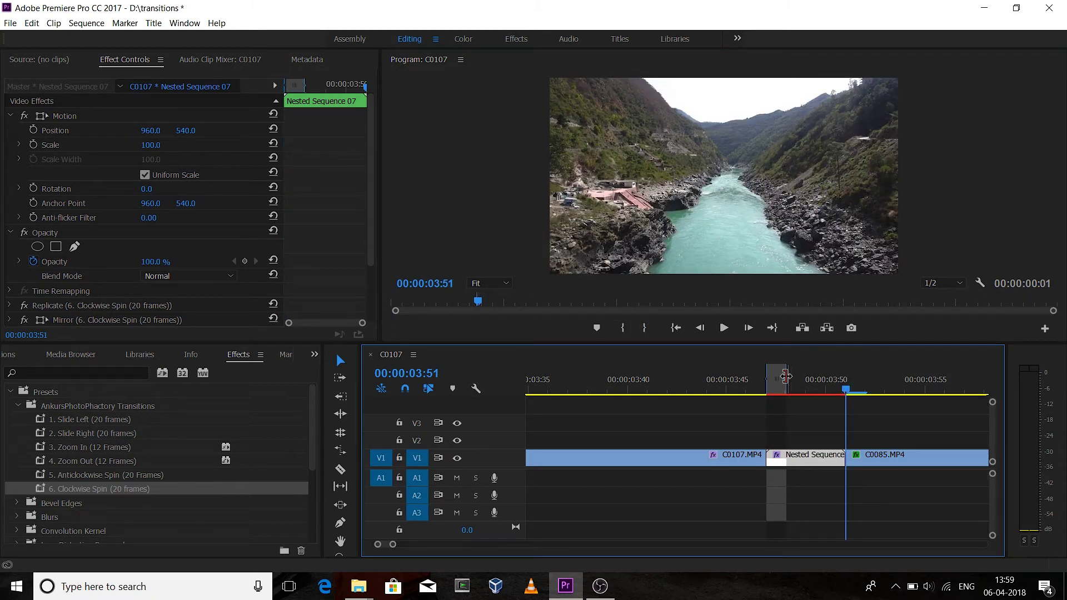
drag(786, 377, 845, 375)
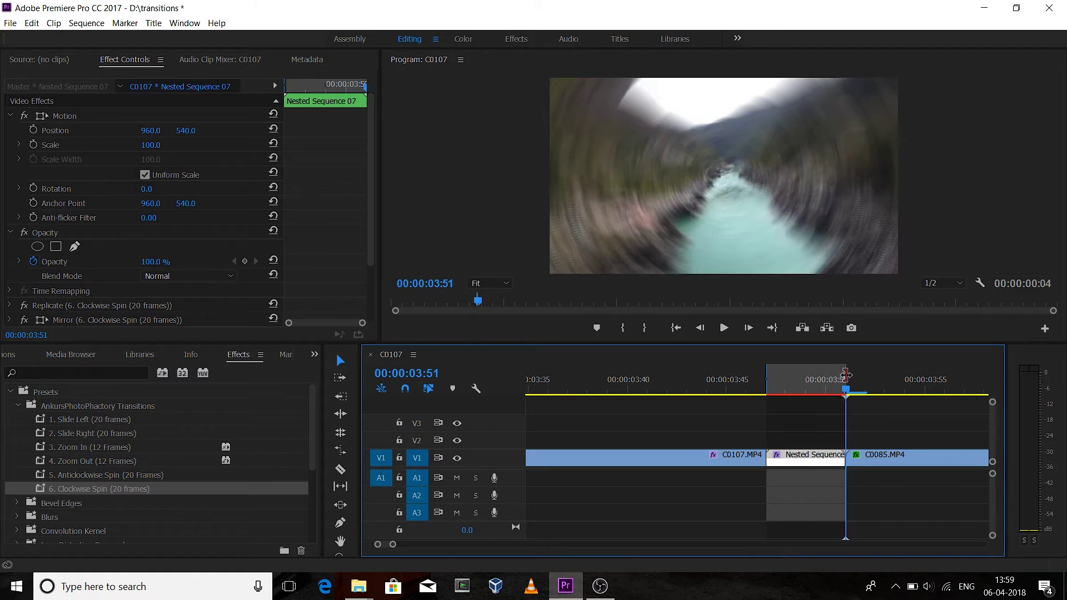
Step: Render the marked range with Sequence > Render In to Out
click(85, 23)
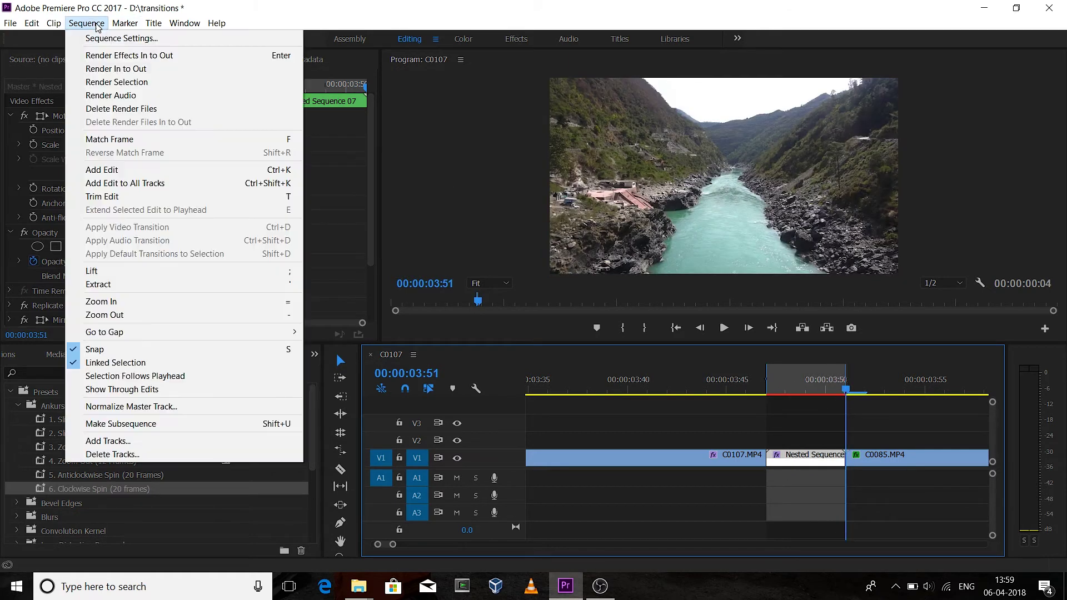
click(106, 69)
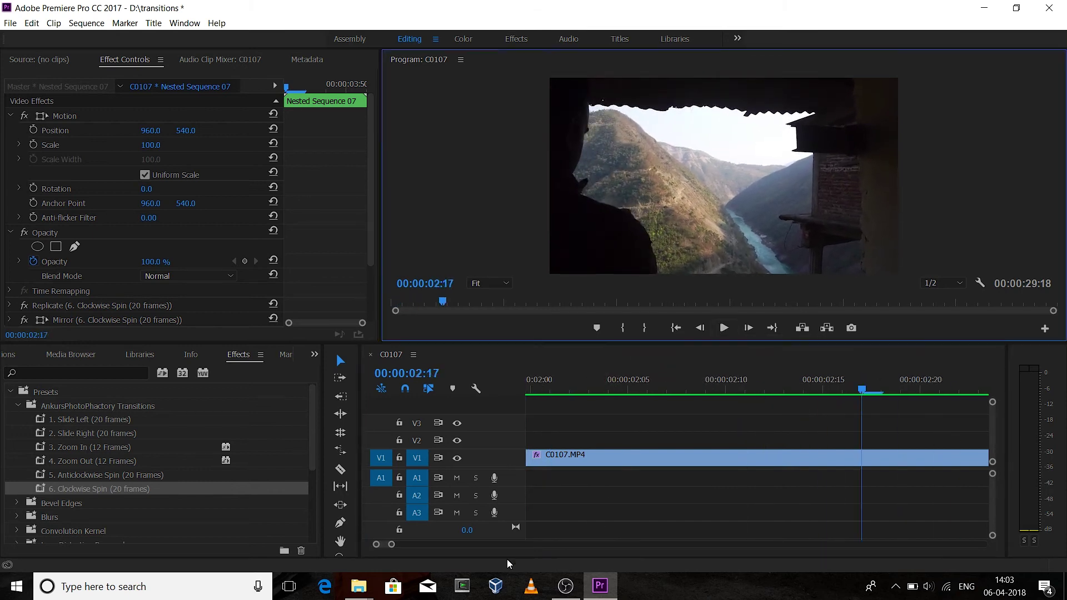
drag(396, 544, 523, 545)
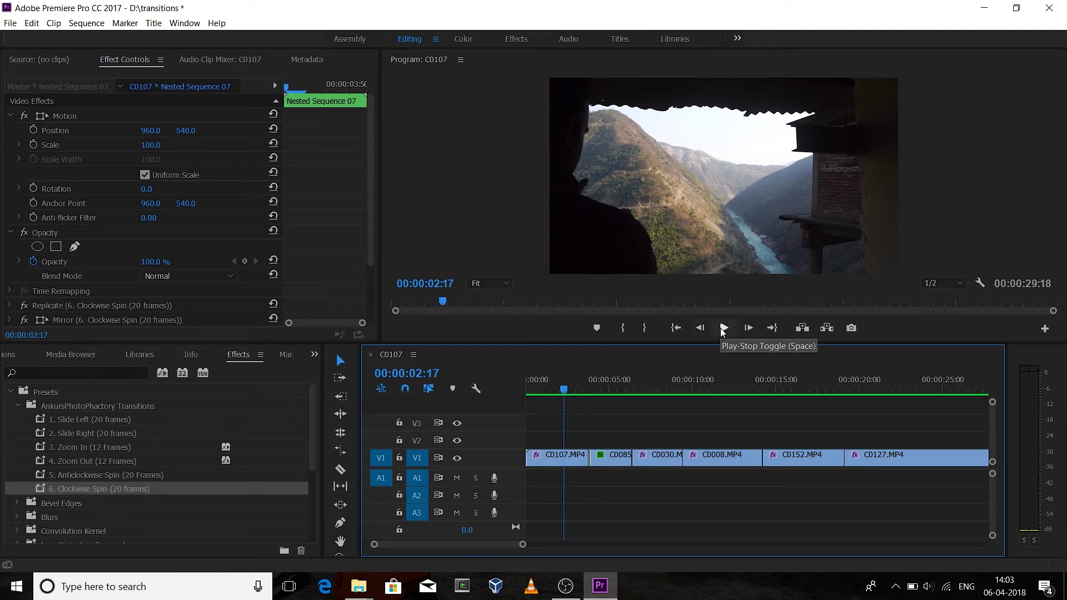
click(723, 329)
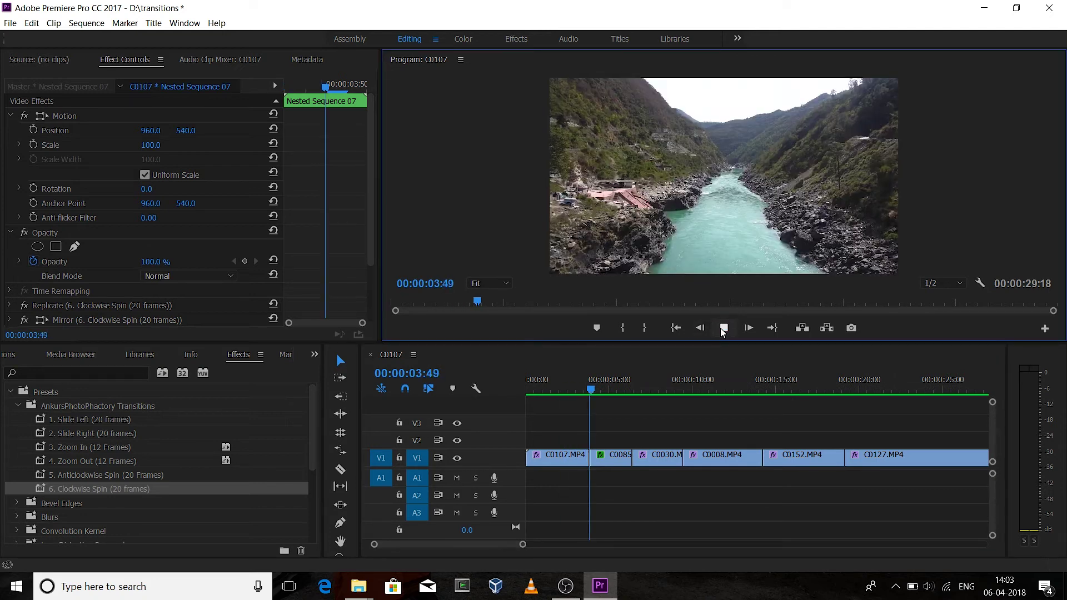
click(723, 329)
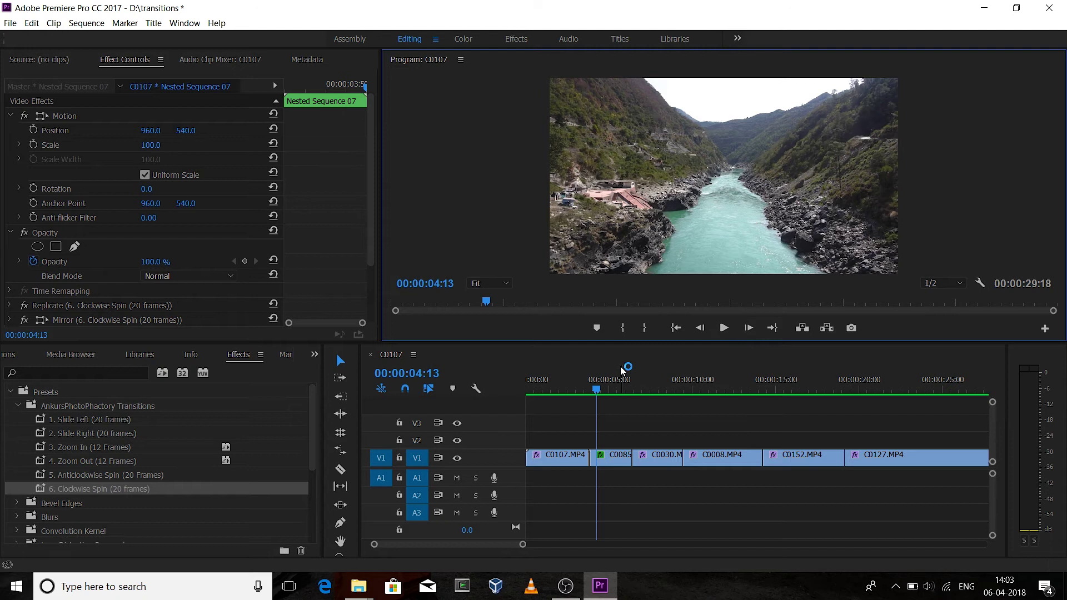
drag(598, 390, 584, 390)
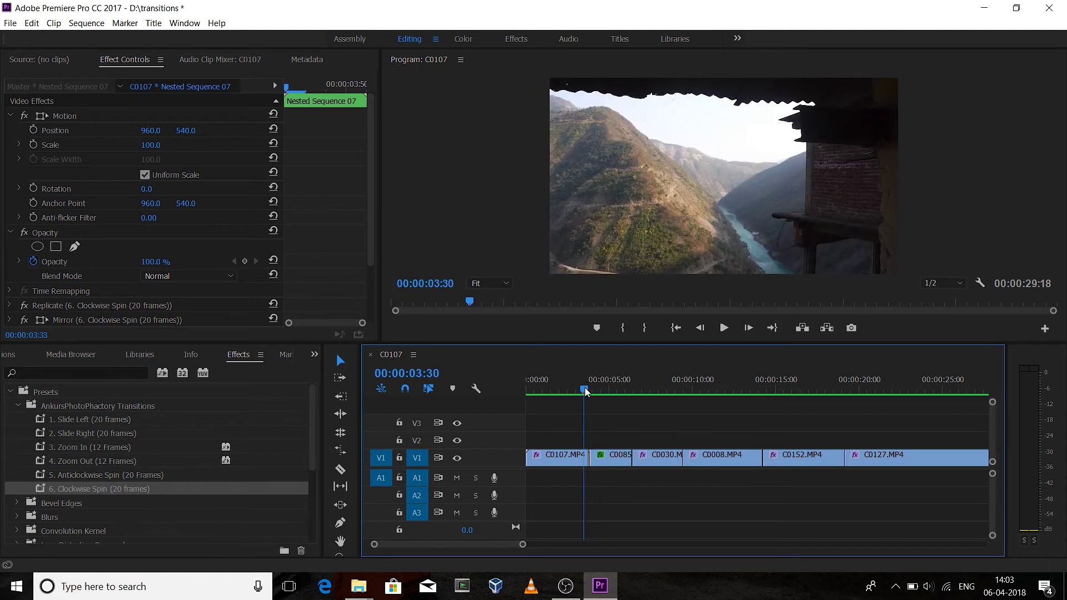
drag(523, 545, 482, 546)
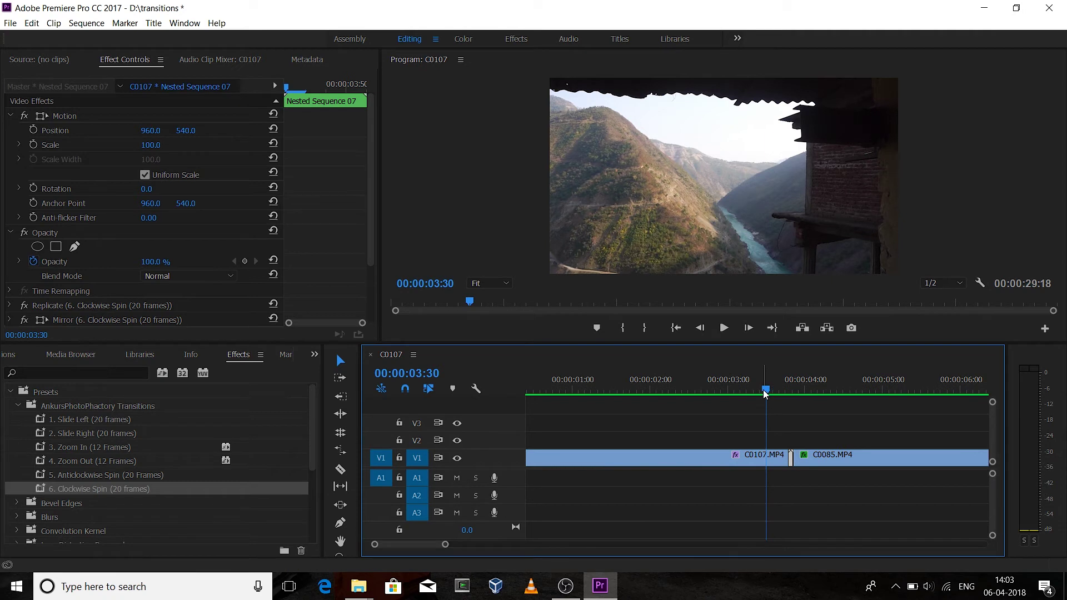
click(766, 390)
drag(767, 391, 795, 392)
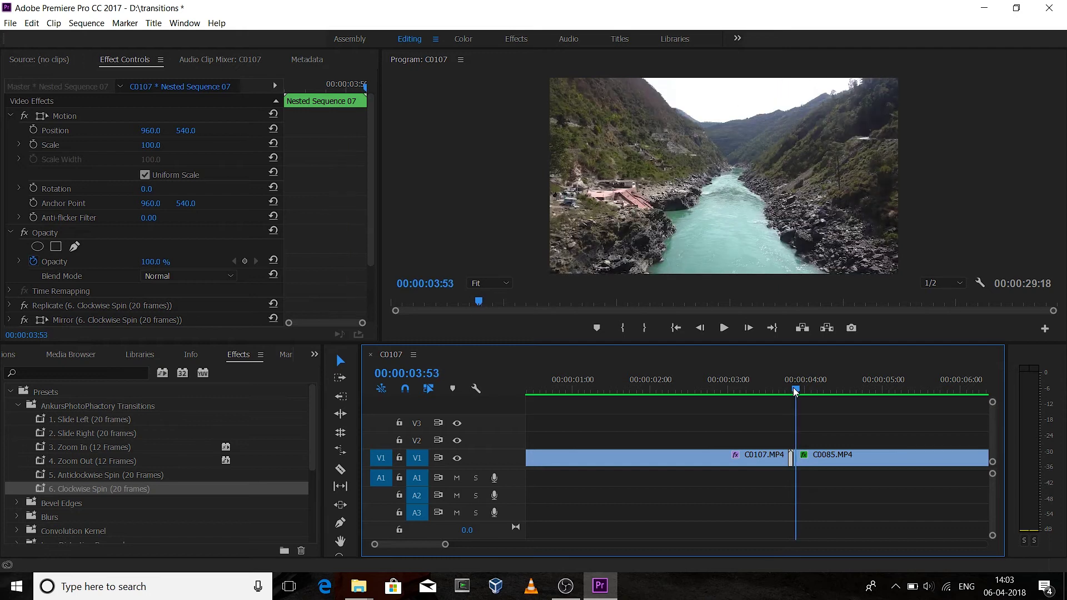
key(space)
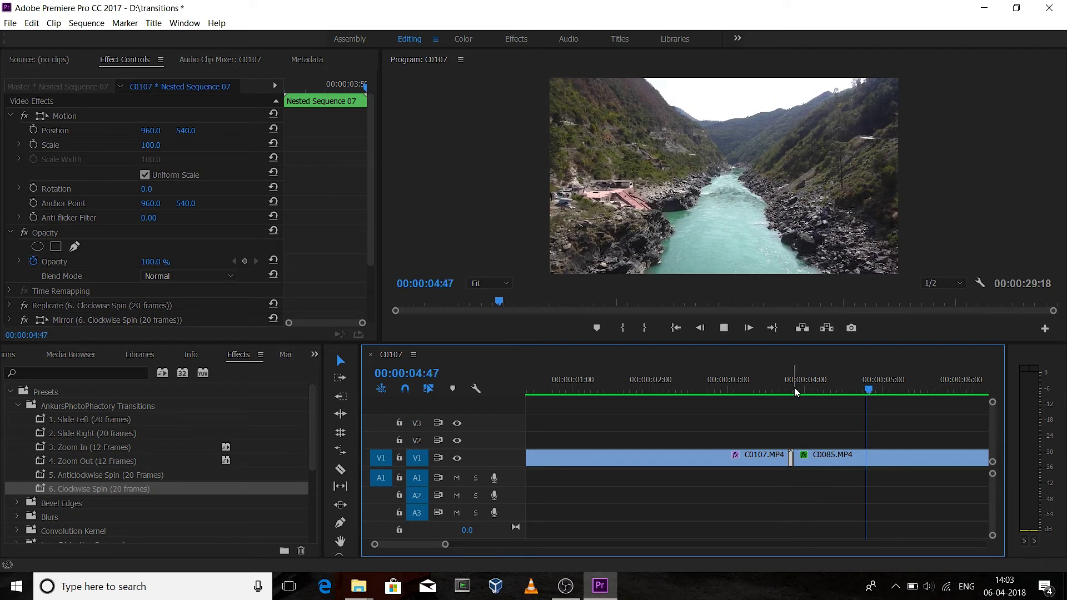
key(space)
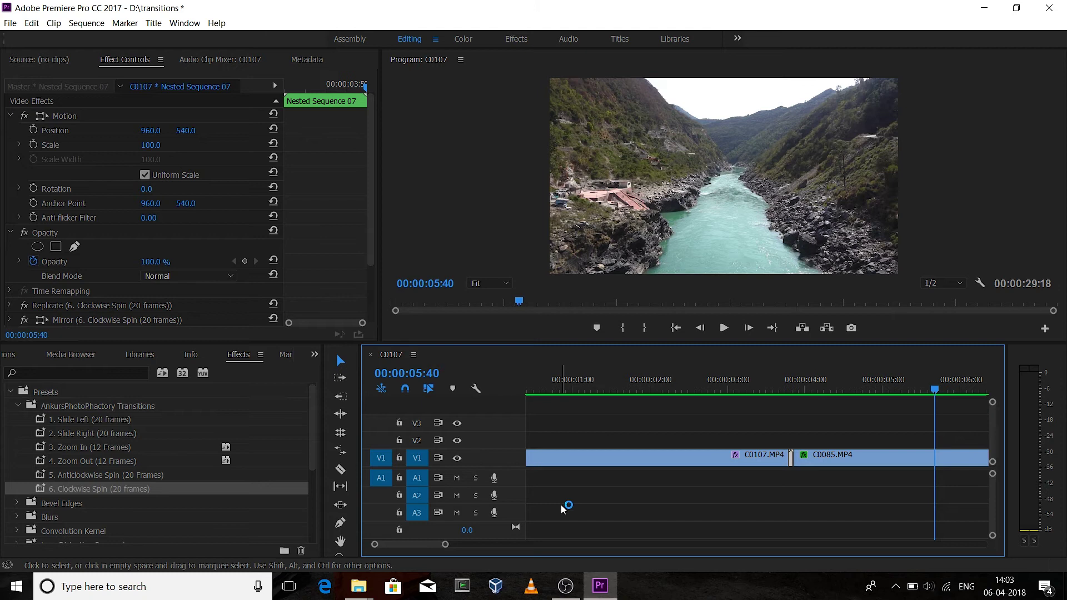
drag(445, 544, 533, 552)
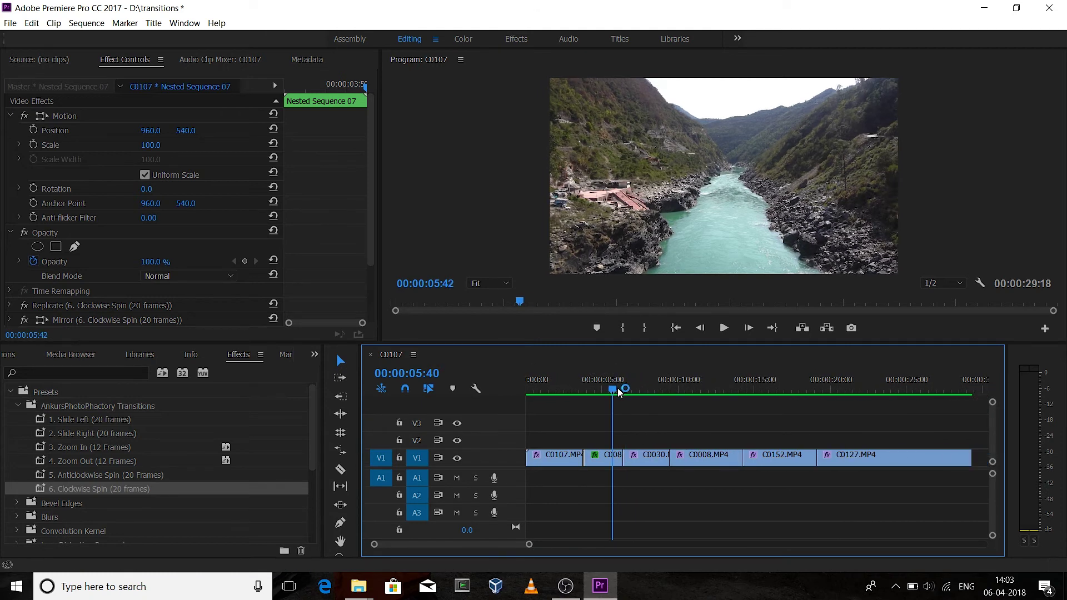
drag(613, 390, 624, 389)
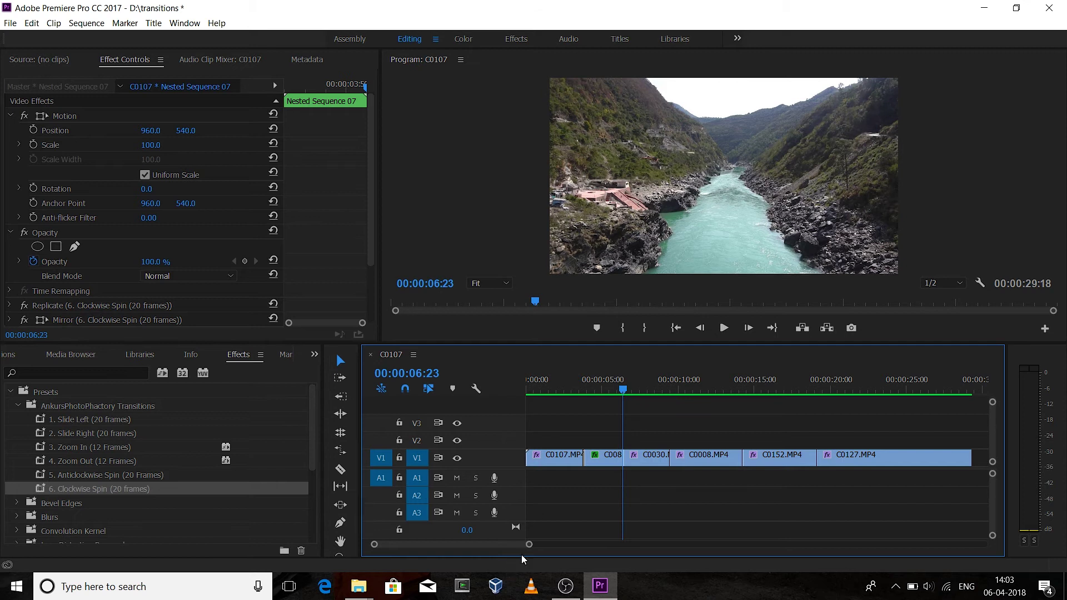
drag(528, 547, 450, 547)
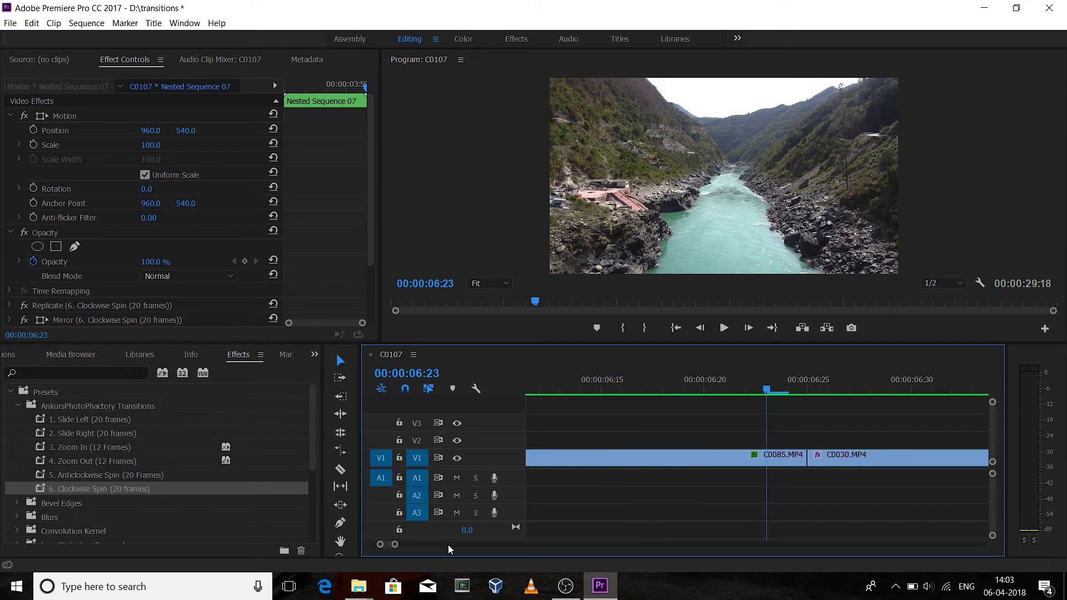
Step: Split C0085 at 06:19, a few frames before its cut with C0030
key(Right)
key(Right)
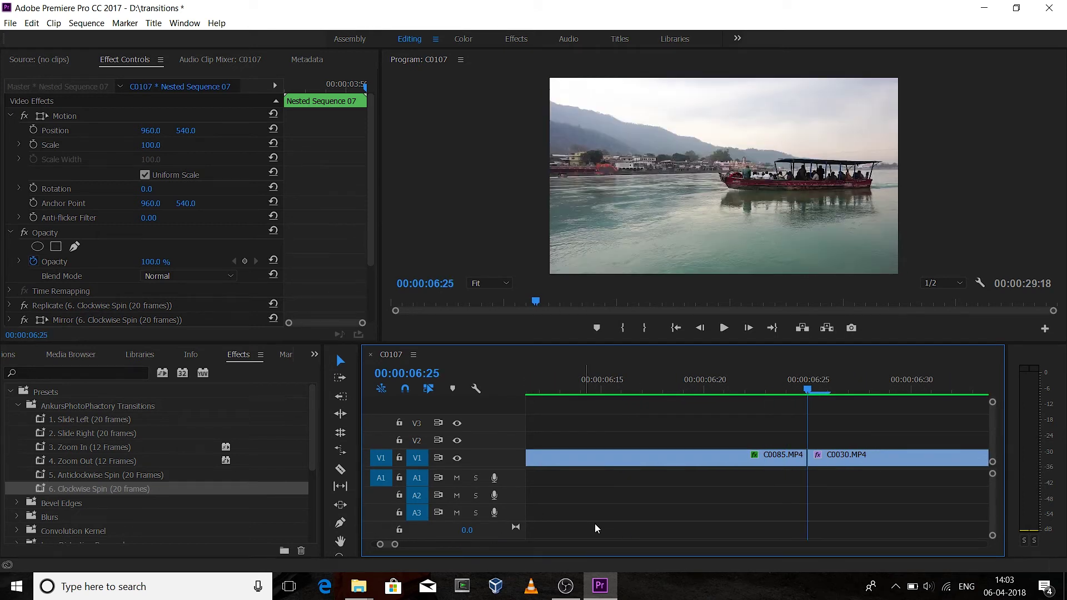
mouse_move(809, 387)
mouse_down()
mouse_move(834, 390)
mouse_move(814, 390)
mouse_up()
key(Left)
key(Left)
key(Left)
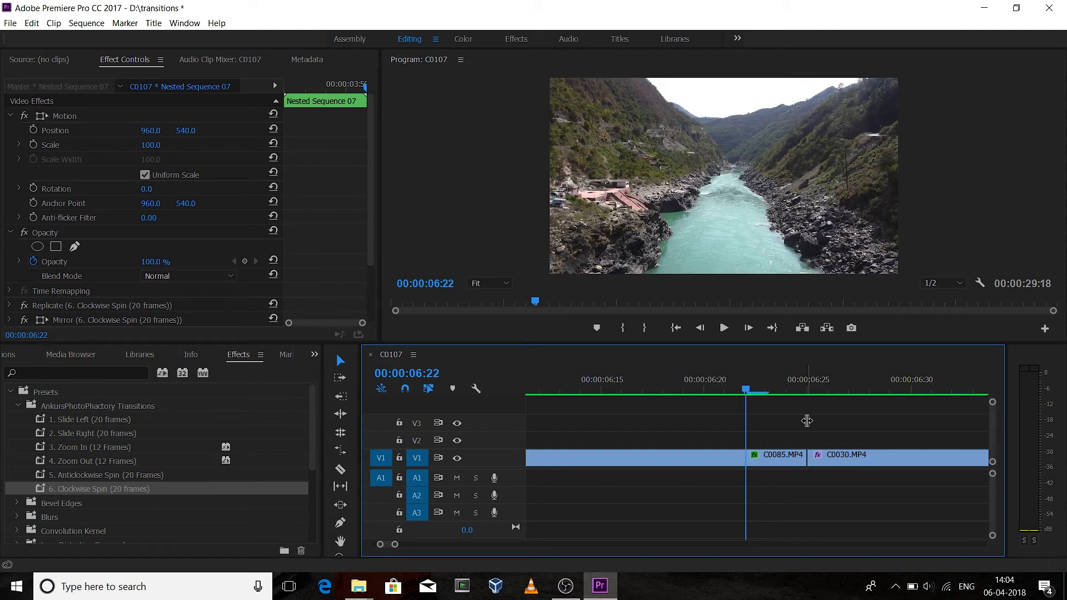
key(Left)
key(Left)
key(Left)
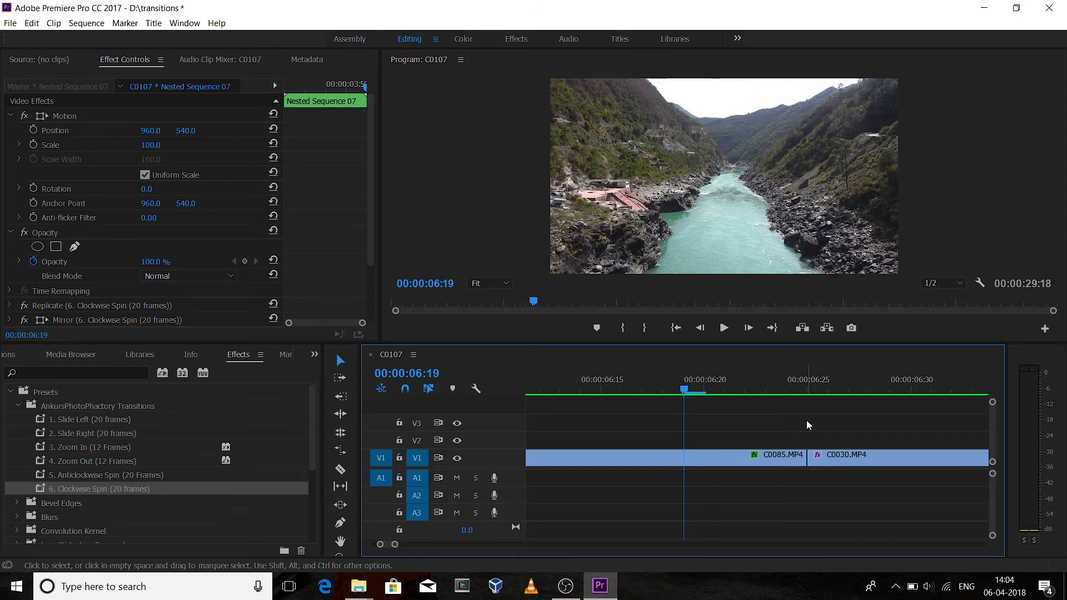
key(ctrl+k)
Step: Split C0030 at 06:31 and select the two short pieces around the cut
key(Right)
key(Right)
key(Right)
key(Right)
key(Right)
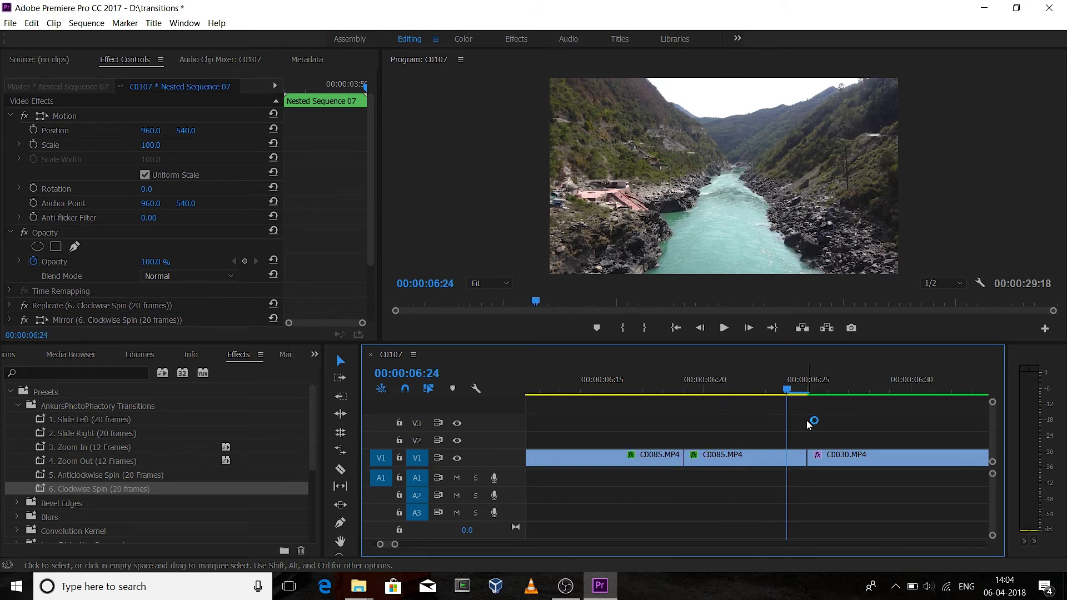
key(Right)
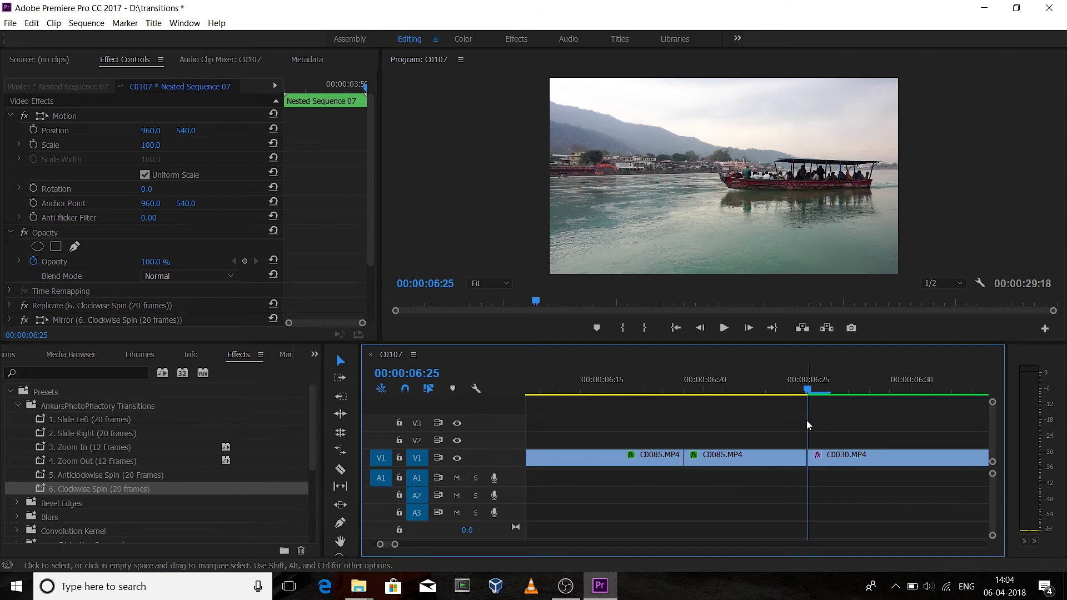
key(Right)
key(Right)
key(Right)
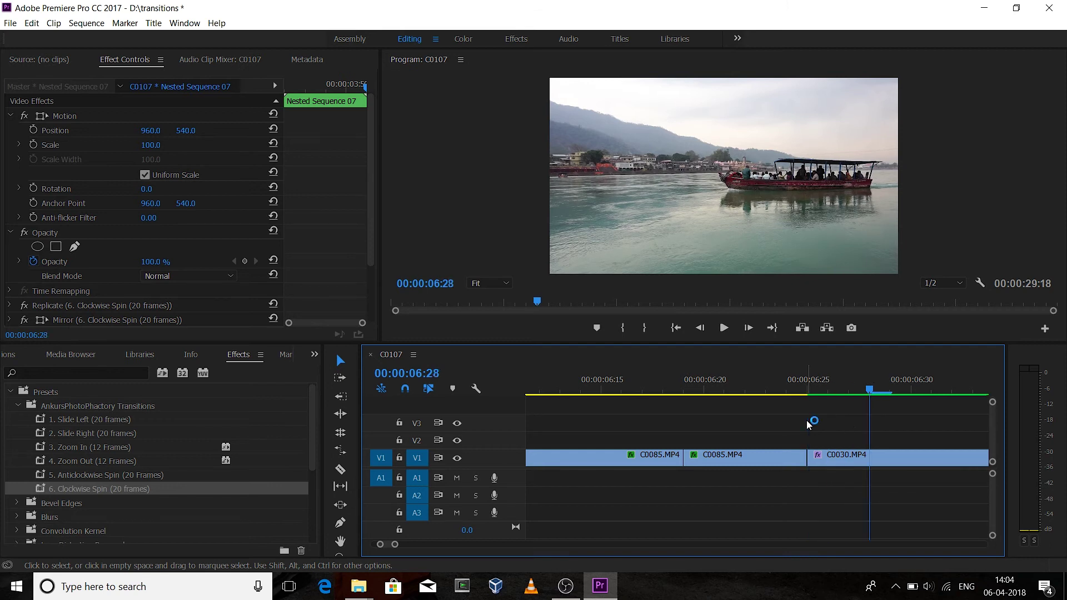
key(Right)
key(Right)
key(Right)
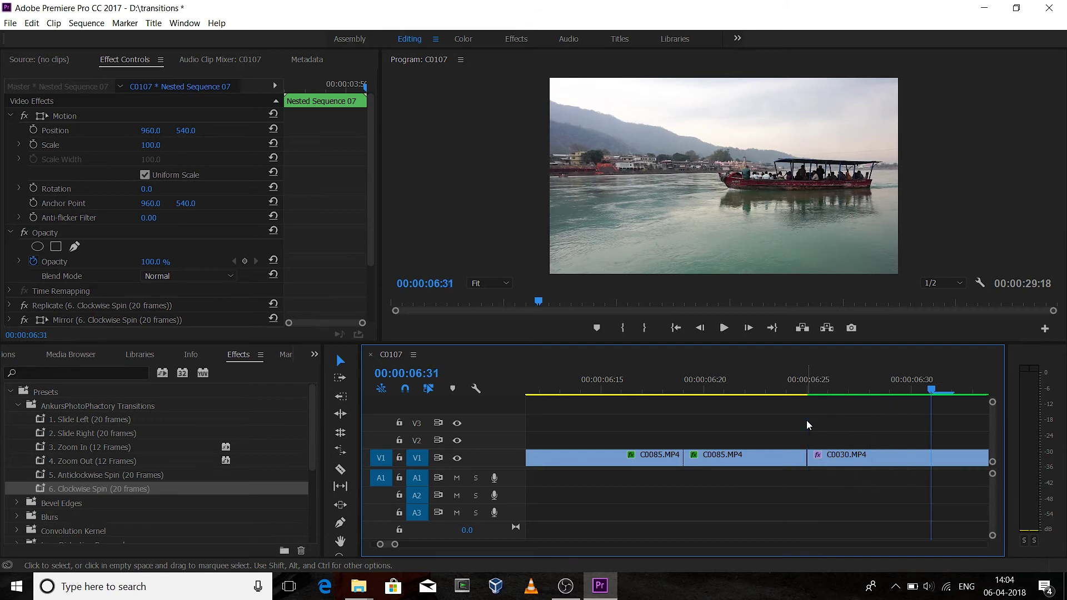
key(ctrl+k)
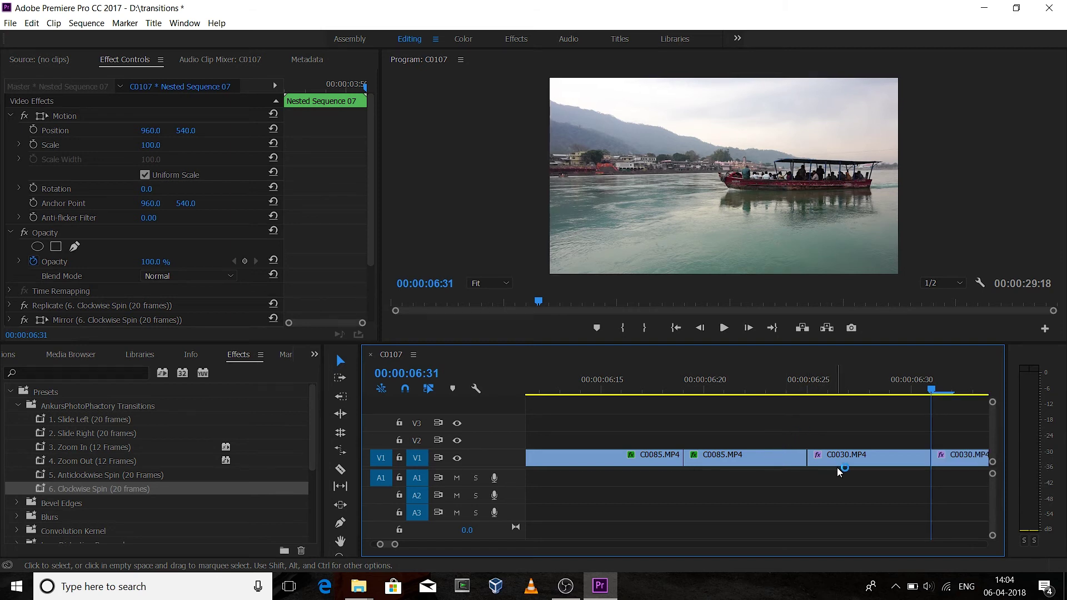
drag(737, 437, 852, 485)
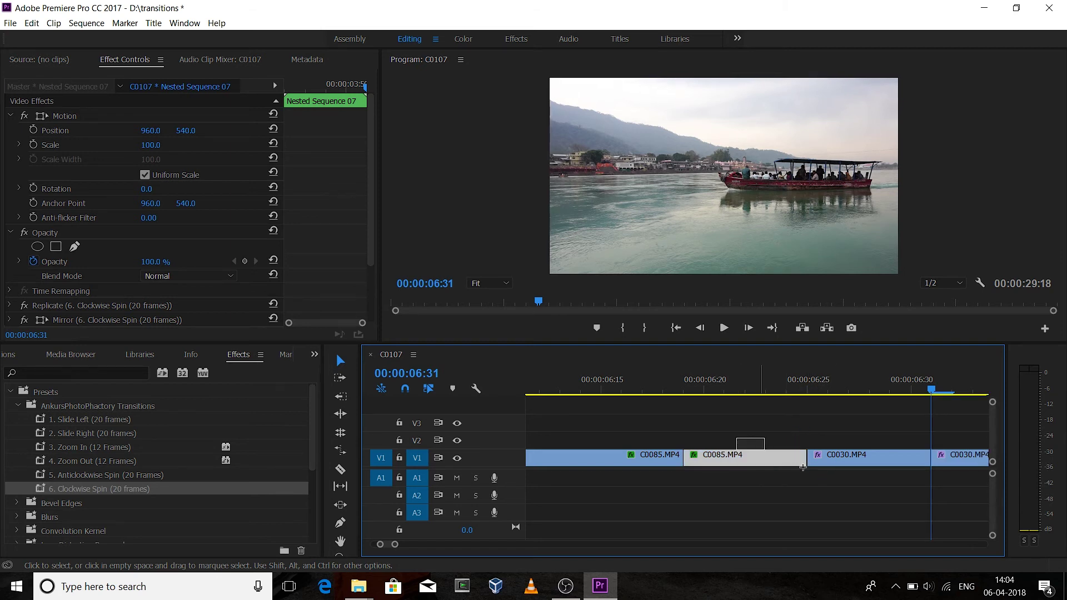
Step: Nest the selected pieces as Nested Sequence 08 and apply the 4. Zoom Out (12 Frames) preset
right_click(839, 456)
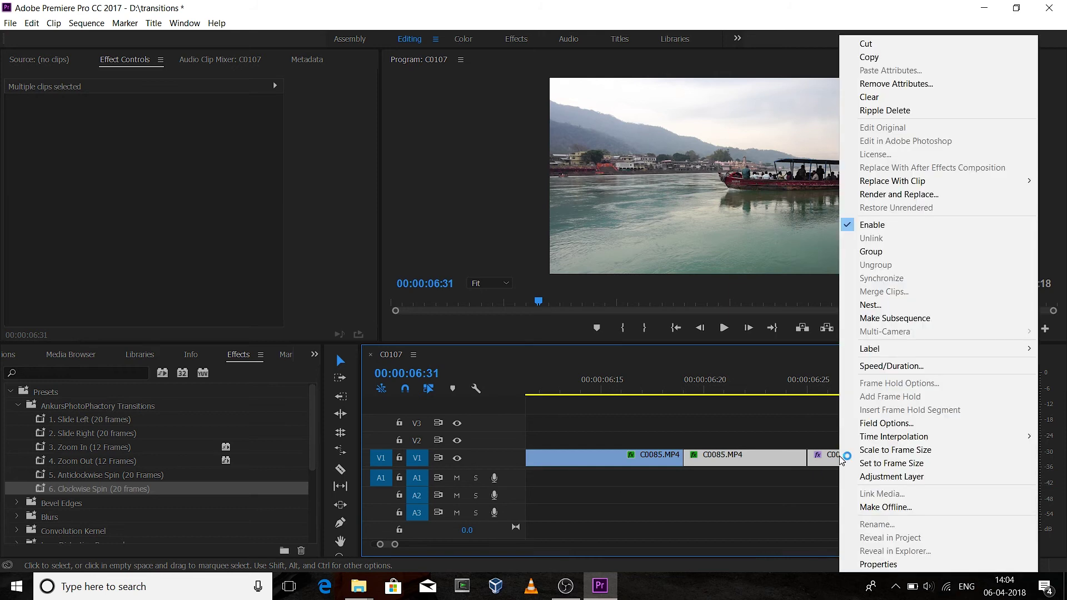
click(885, 306)
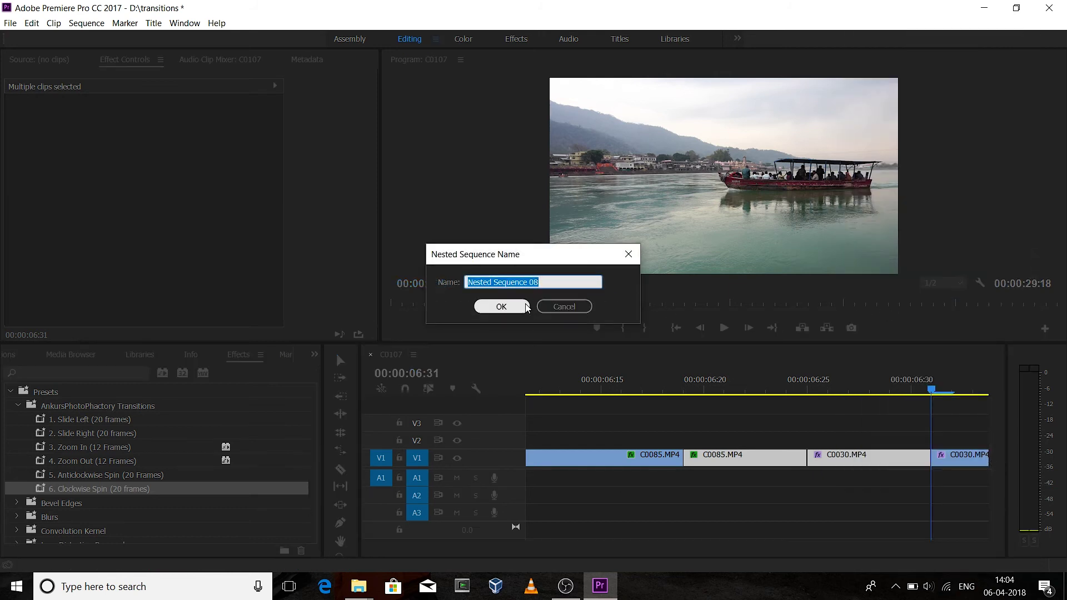
click(513, 306)
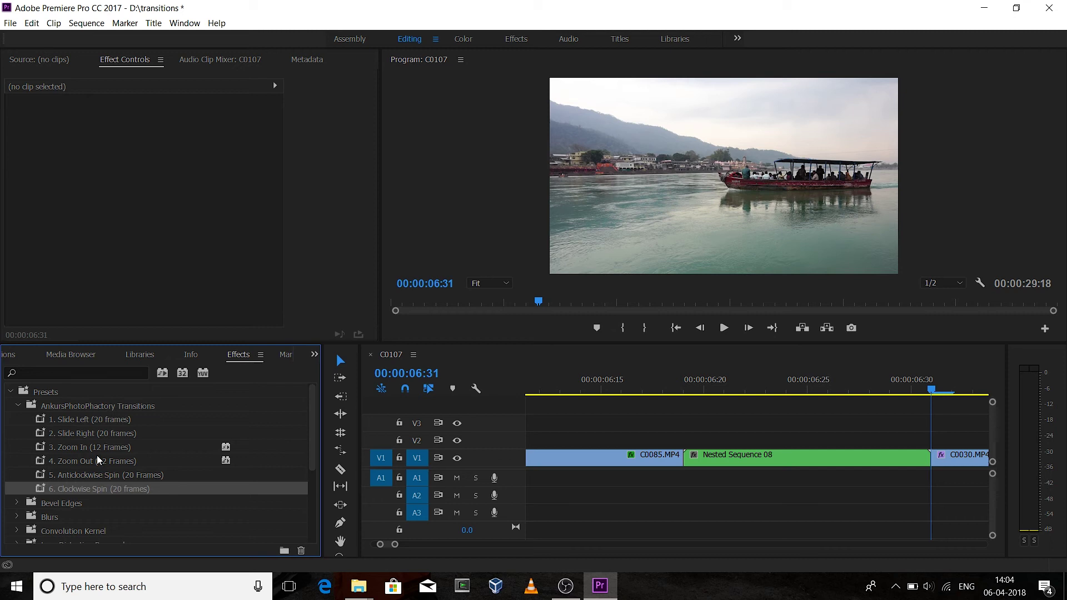
drag(95, 462, 733, 464)
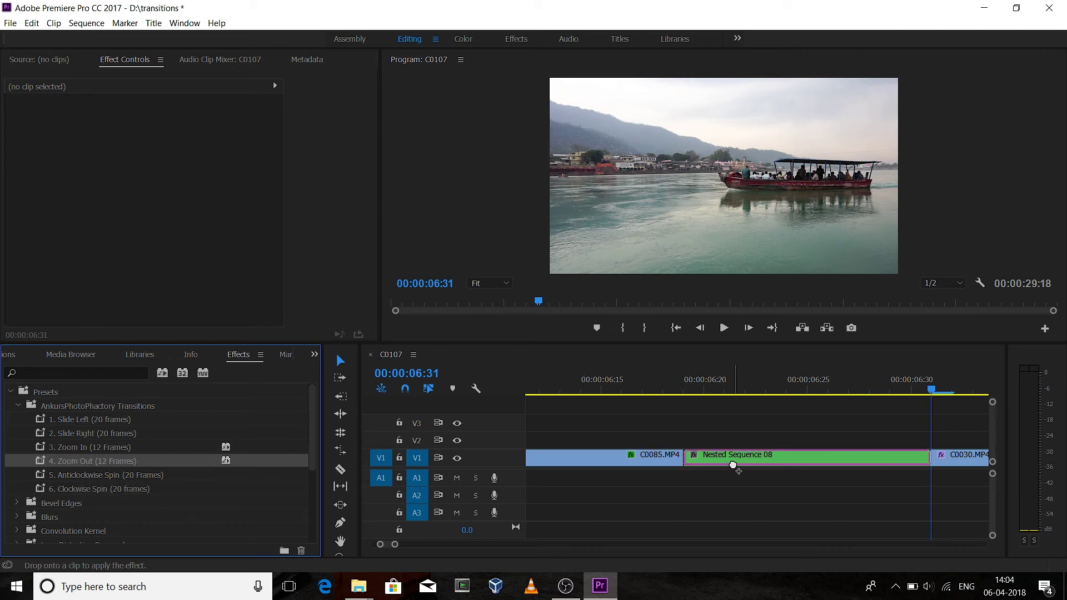
drag(931, 391, 662, 404)
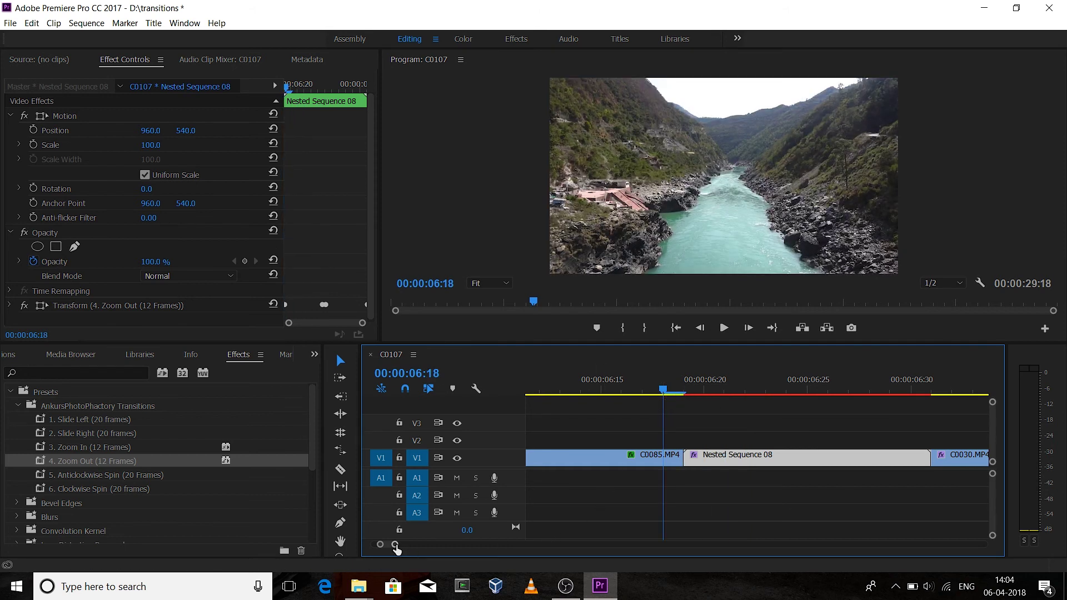
drag(395, 545, 485, 550)
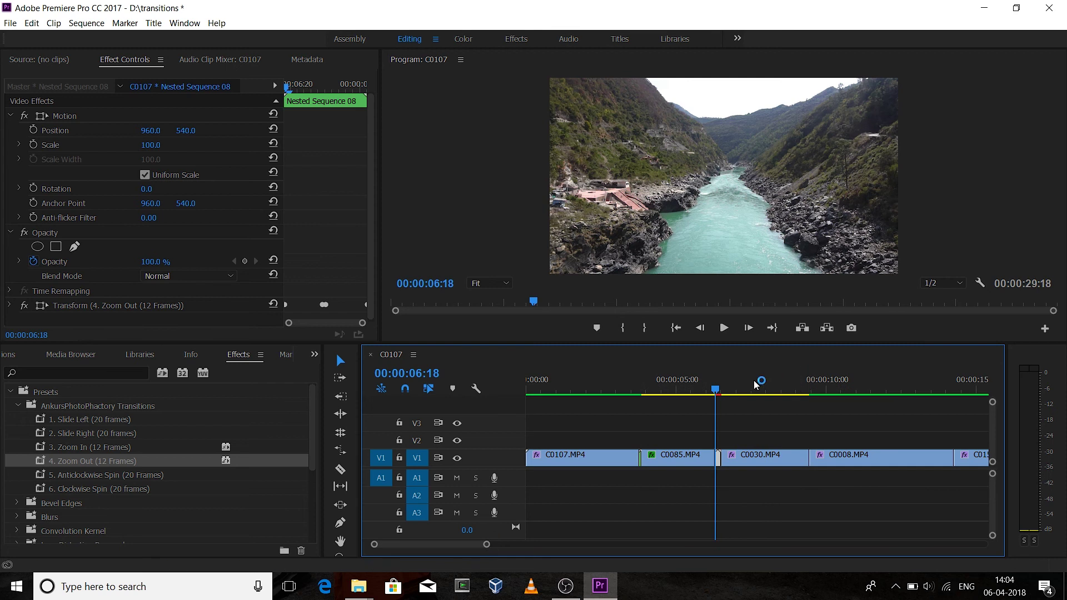
drag(718, 393, 722, 391)
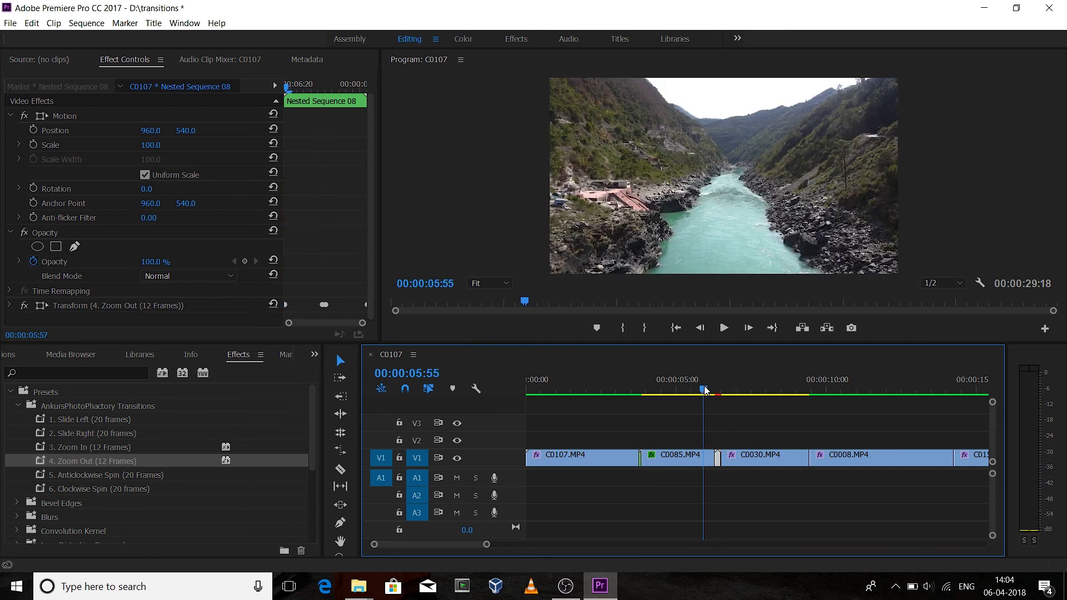
click(716, 389)
mouse_move(717, 388)
mouse_down()
mouse_move(729, 390)
mouse_move(714, 392)
mouse_up()
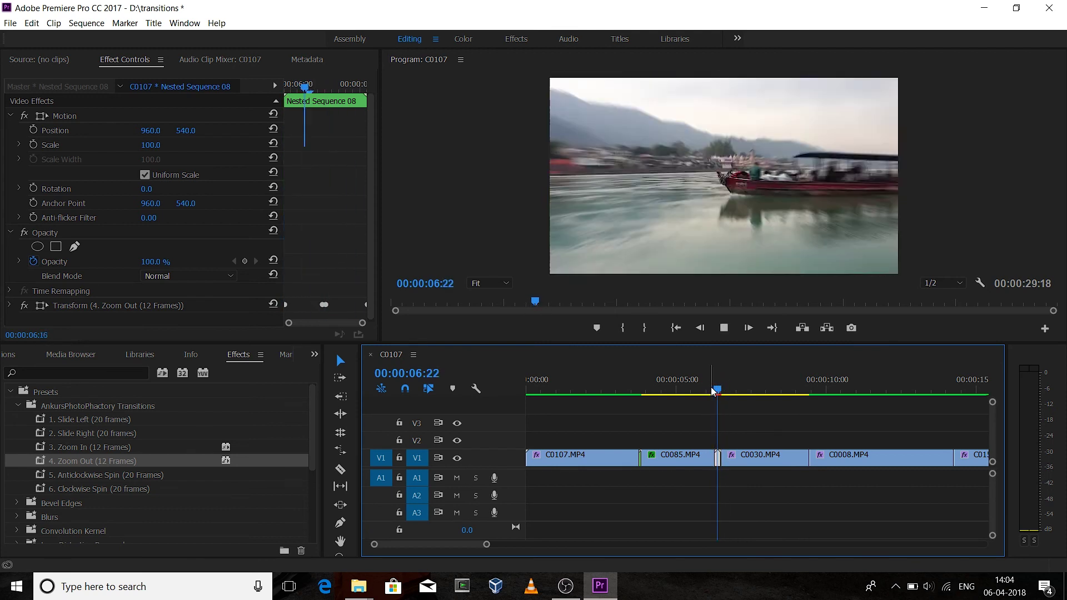
key(space)
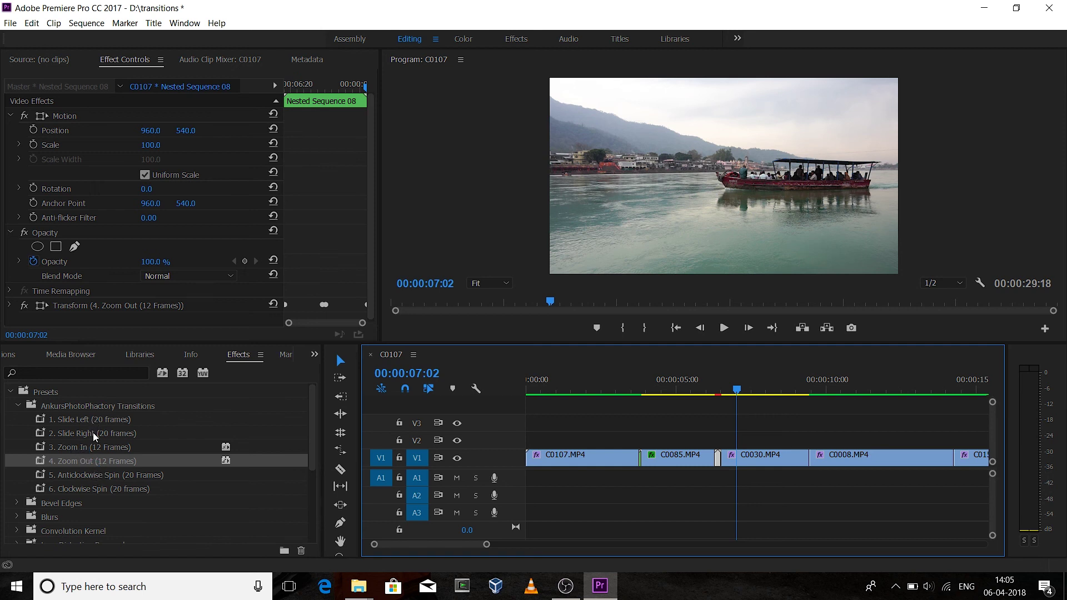
key(Left)
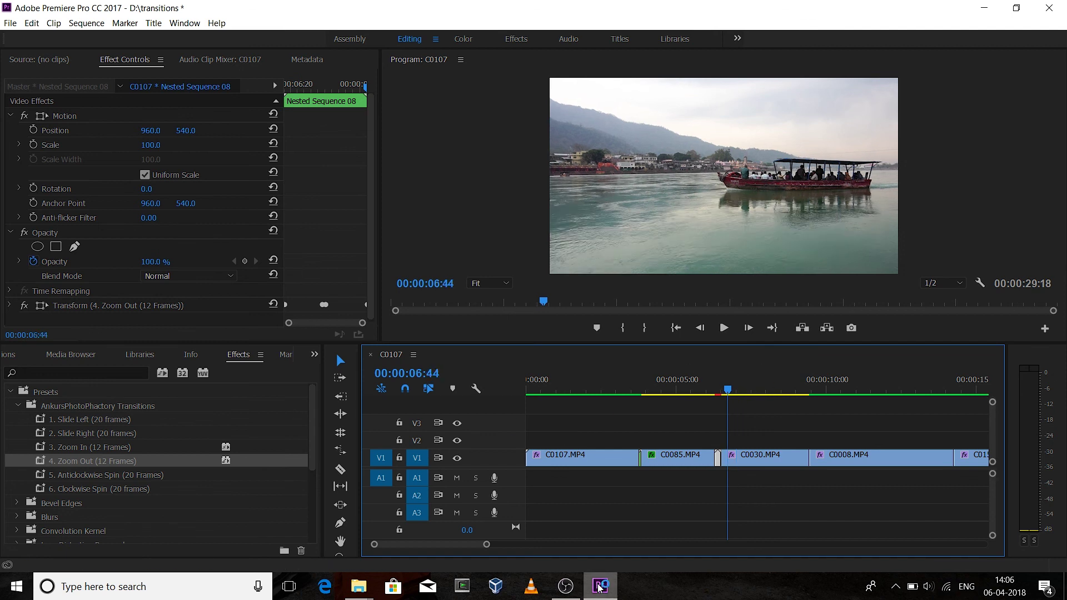